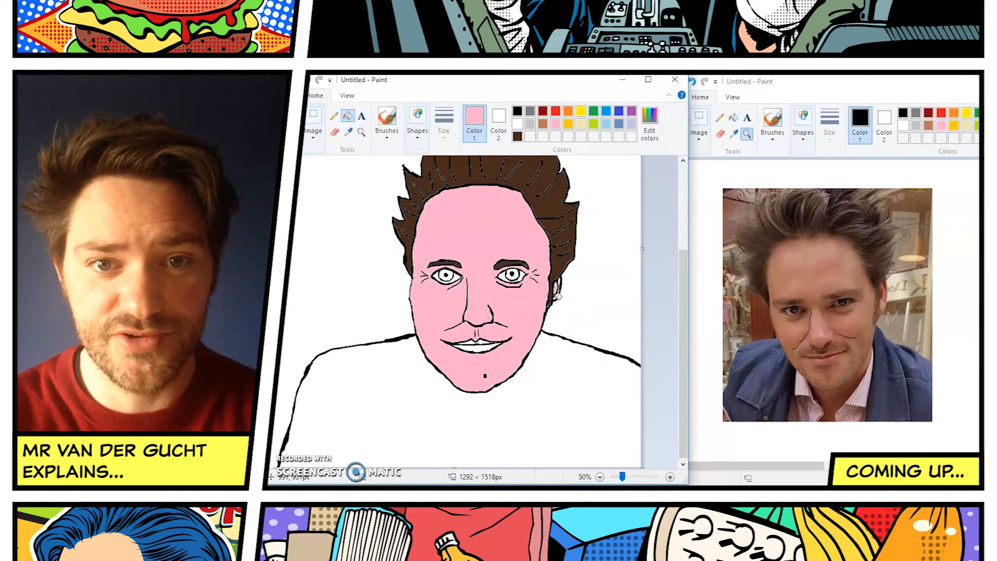
# Fill the shirt with green and the background behind the portrait with red.
pyautogui.click(594, 111)
pyautogui.click(550, 400)
pyautogui.click(555, 111)
pyautogui.click(364, 244)
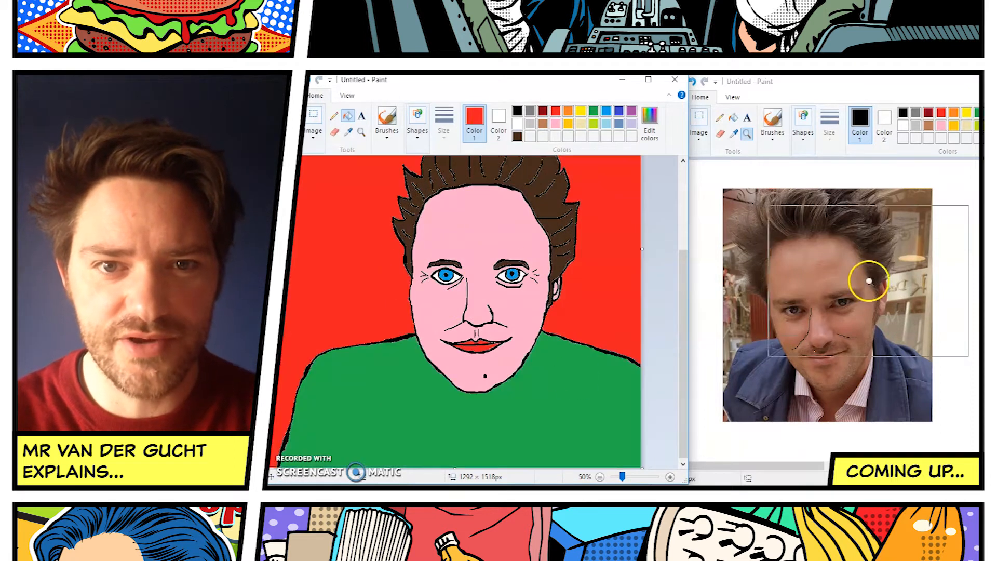
pyautogui.click(396, 385)
# Start a new blank picture in the second Paint window and copy a roughly square head-and-shoulders region from the coloured portrait.
pyautogui.click(672, 96)
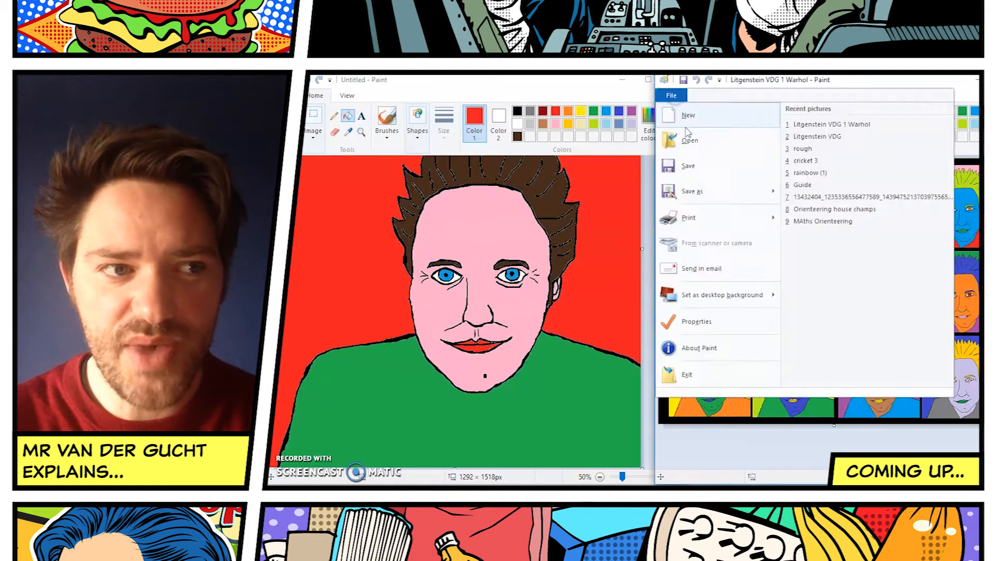
pyautogui.click(688, 114)
pyautogui.click(599, 477)
pyautogui.click(313, 124)
pyautogui.click(315, 172)
pyautogui.moveTo(276, 199); pyautogui.dragTo(447, 364)
pyautogui.rightClick(386, 283)
pyautogui.click(406, 299)
# Fill the whole blank canvas of the new picture with black.
pyautogui.click(728, 124)
pyautogui.click(740, 167)
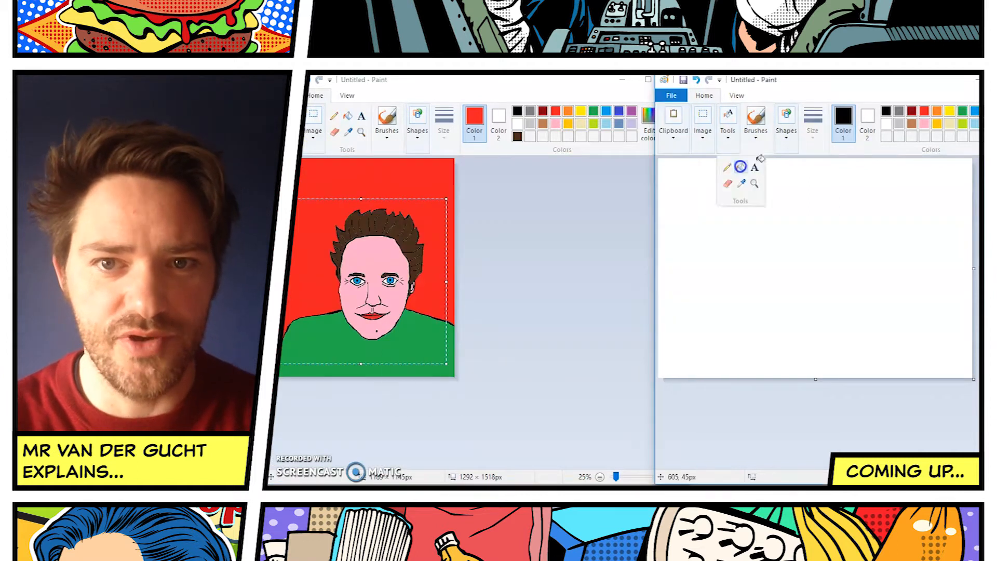
pyautogui.click(747, 218)
# Paste the copied portrait onto the black canvas and resize it to 50%.
pyautogui.click(673, 124)
pyautogui.click(670, 171)
pyautogui.rightClick(766, 248)
pyautogui.click(795, 359)
pyautogui.write('50')
# Duplicate the small portrait and arrange the copies in a row of three with thin black gaps.
pyautogui.rightClick(733, 199)
pyautogui.click(760, 234)
pyautogui.rightClick(867, 214)
pyautogui.moveTo(701, 200); pyautogui.dragTo(883, 205)
pyautogui.click(893, 248)
# Copy the row of three portraits and place the pasted row directly beneath it to make a grid of six.
pyautogui.moveTo(660, 160); pyautogui.dragTo(930, 252)
pyautogui.moveTo(934, 160); pyautogui.dragTo(659, 256)
pyautogui.rightClick(732, 183)
pyautogui.click(755, 202)
pyautogui.rightClick(750, 302)
pyautogui.click(777, 337)
pyautogui.moveTo(716, 198); pyautogui.dragTo(718, 285)
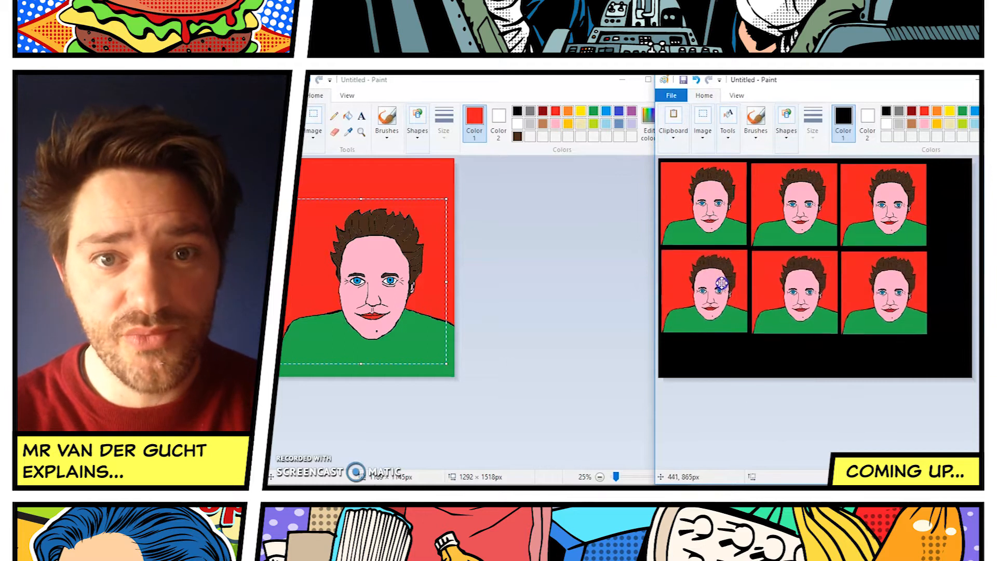
# Crop the picture to the grid of six portraits with a narrow black border.
pyautogui.click(969, 371)
pyautogui.click(702, 125)
pyautogui.moveTo(939, 342); pyautogui.dragTo(658, 158)
pyautogui.rightClick(784, 229)
pyautogui.click(810, 275)
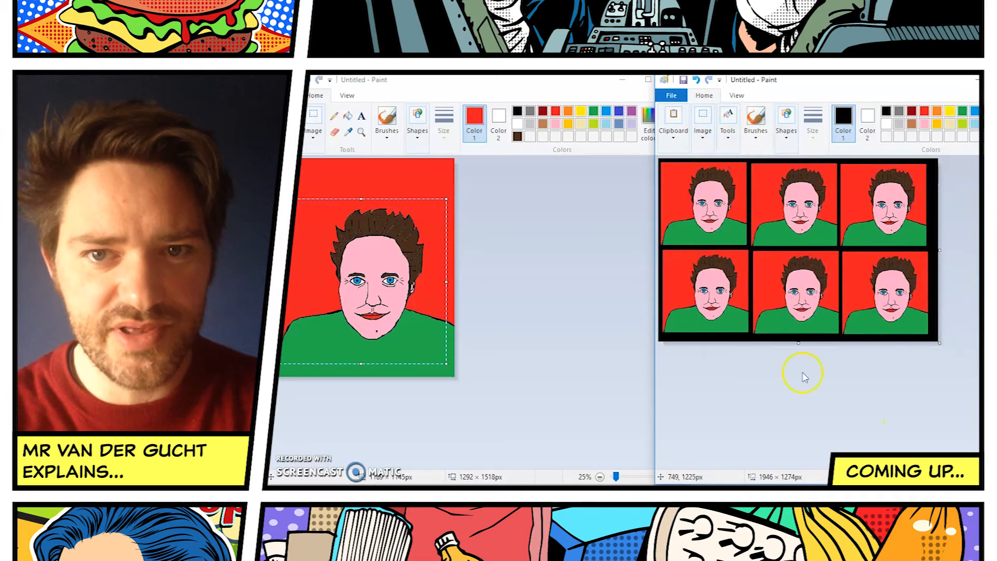
# Recolour part of the upper-right portrait in the grid with an orange fill and pick turquoise as the drawing colour.
pyautogui.click(727, 125)
pyautogui.click(741, 167)
pyautogui.scroll(2, 831, 233)
pyautogui.click(937, 111)
pyautogui.click(910, 231)
pyautogui.click(974, 112)
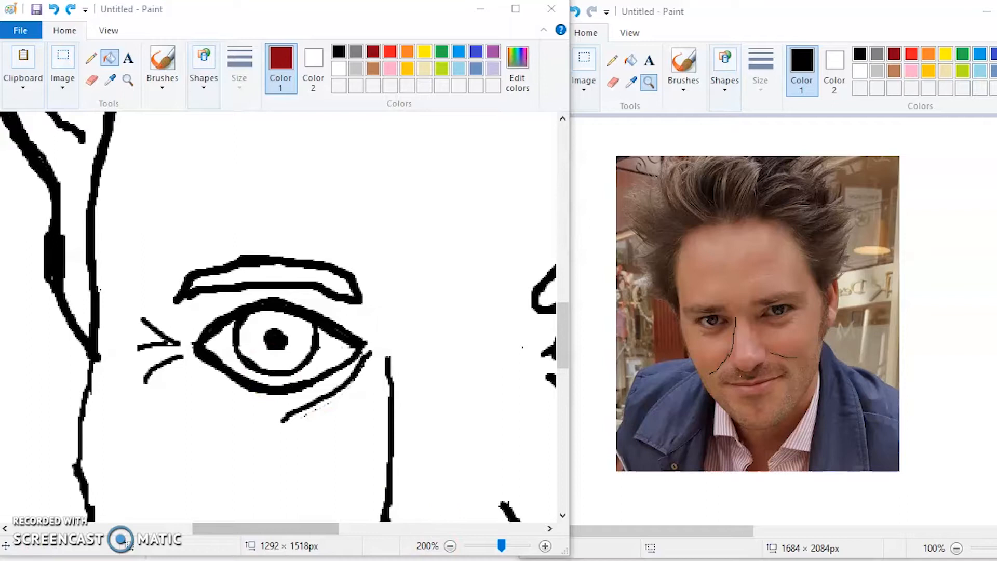
# Paint a small white gap through the upper outline of the left-hand eyebrow in the line drawing.
pyautogui.click(451, 546)
pyautogui.click(451, 546)
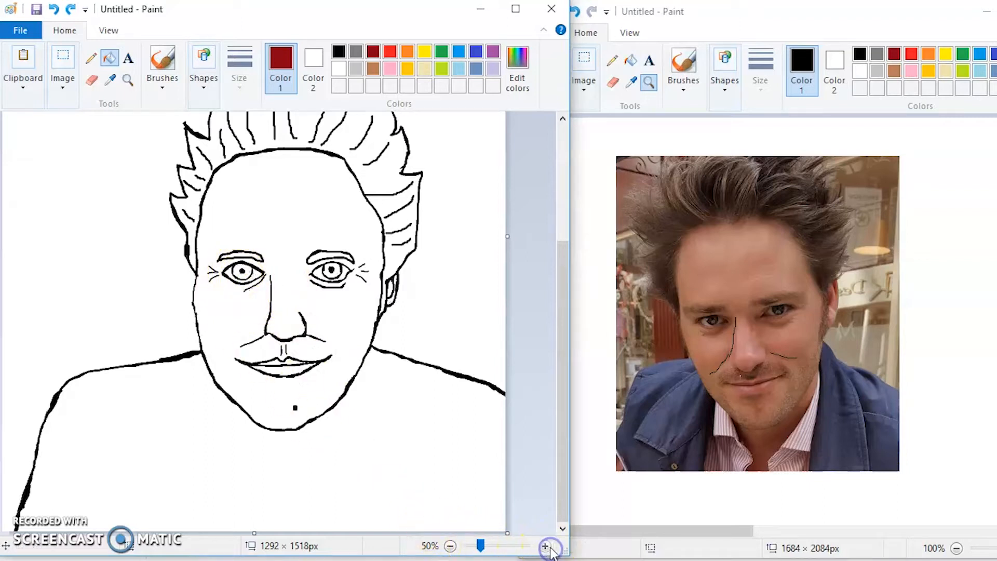
pyautogui.click(128, 81)
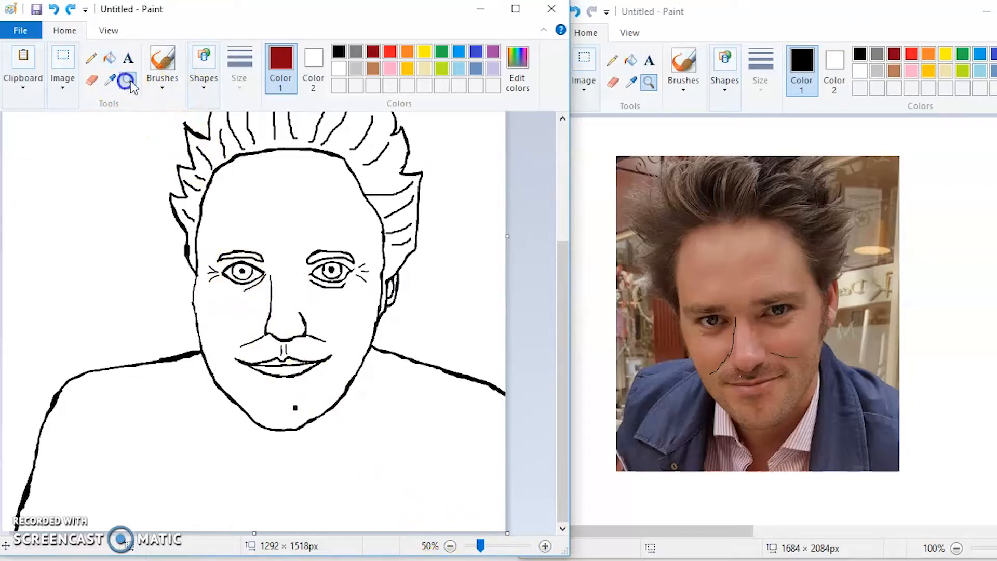
pyautogui.click(237, 275)
pyautogui.click(244, 311)
pyautogui.click(253, 301)
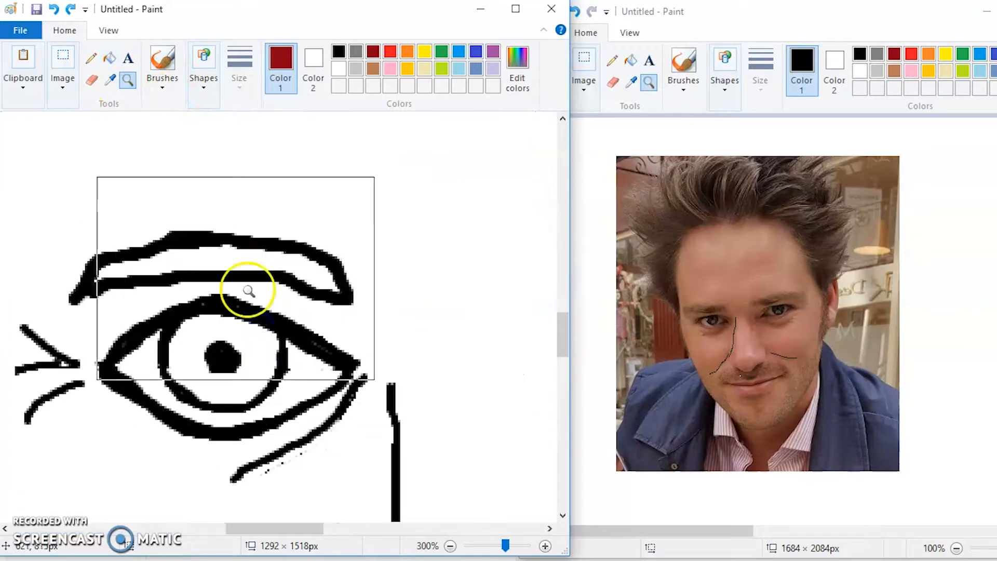
pyautogui.click(162, 59)
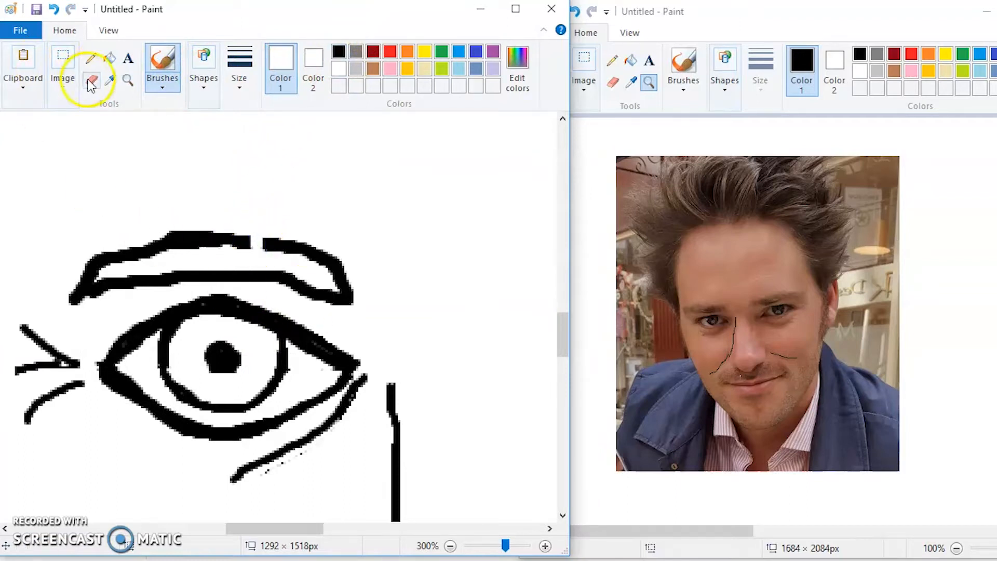
# Try to fill the left-hand eyebrow with dark red while its outline is open, and undo the fill.
pyautogui.click(109, 57)
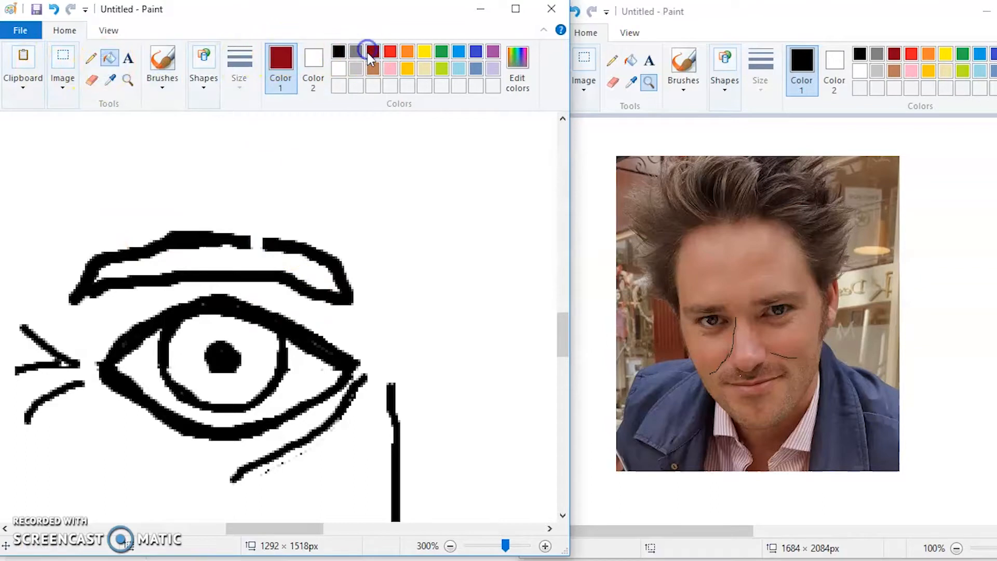
pyautogui.click(233, 256)
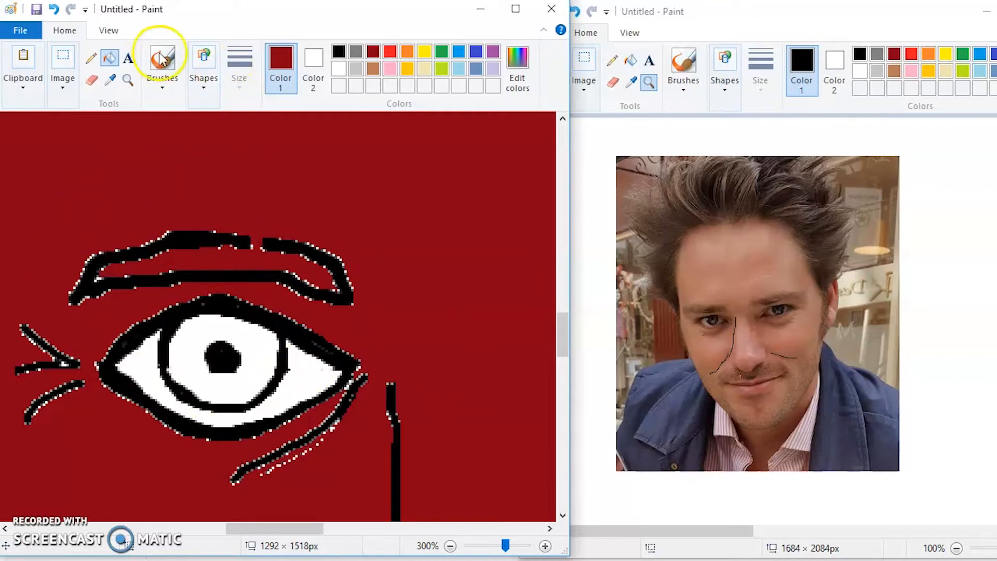
pyautogui.click(59, 9)
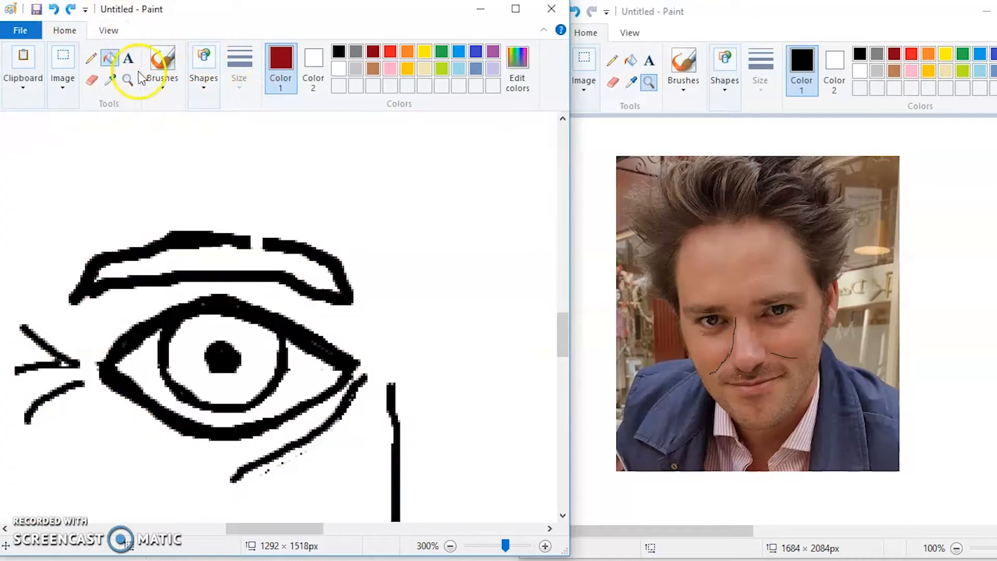
# Close the gap in the left-hand eyebrow's outline with a black brush stroke.
pyautogui.click(338, 51)
pyautogui.click(163, 60)
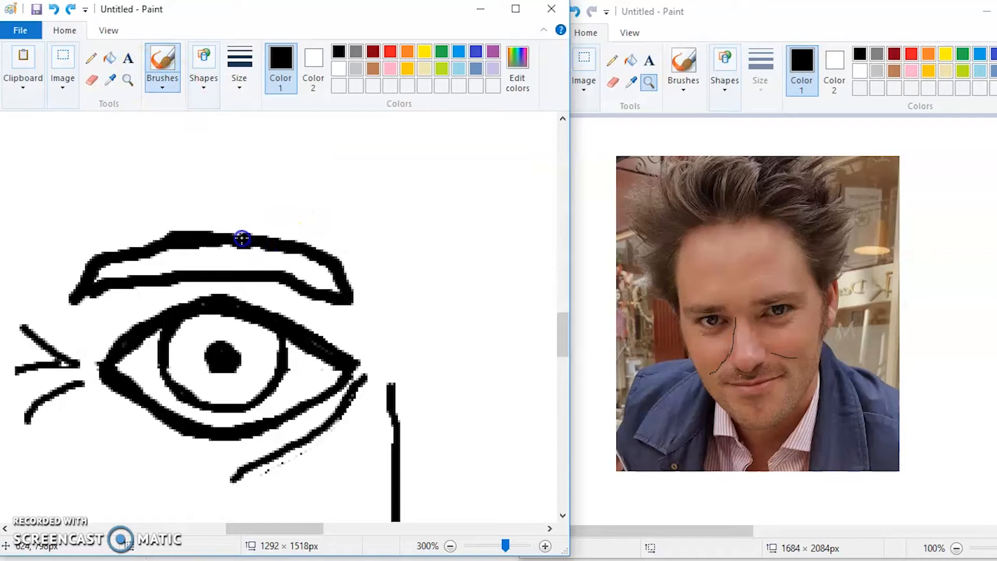
# Mix a dark brown with red 70, green 44 and blue 28, and add it to the custom colours.
pyautogui.click(373, 51)
pyautogui.click(517, 62)
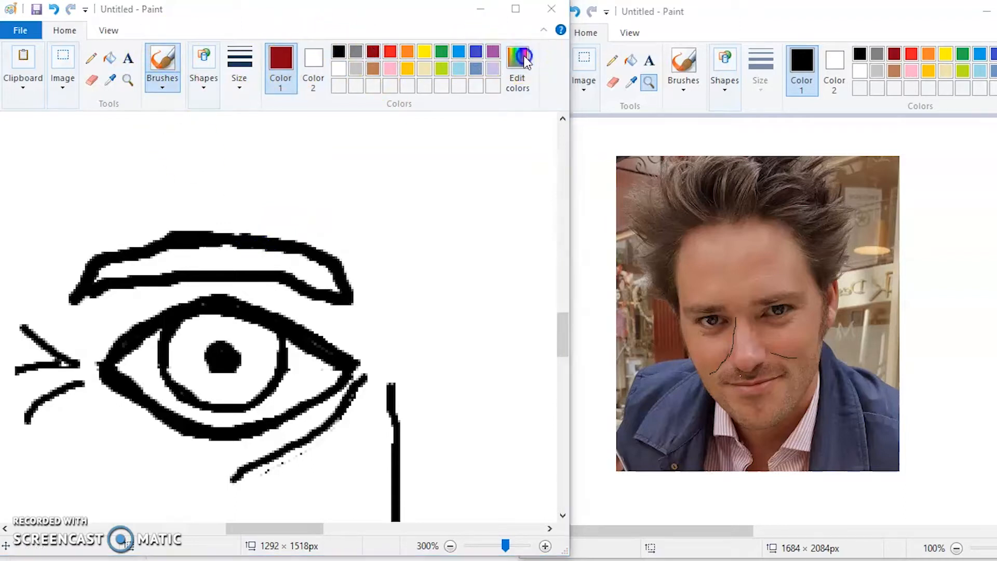
pyautogui.moveTo(419, 185); pyautogui.dragTo(297, 260)
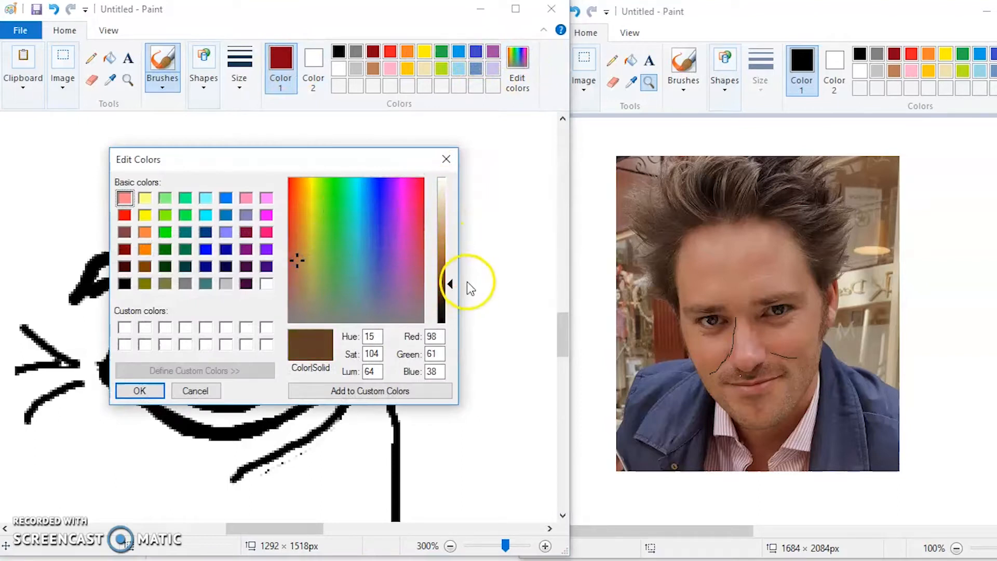
pyautogui.moveTo(448, 285); pyautogui.dragTo(449, 297)
pyautogui.click(393, 388)
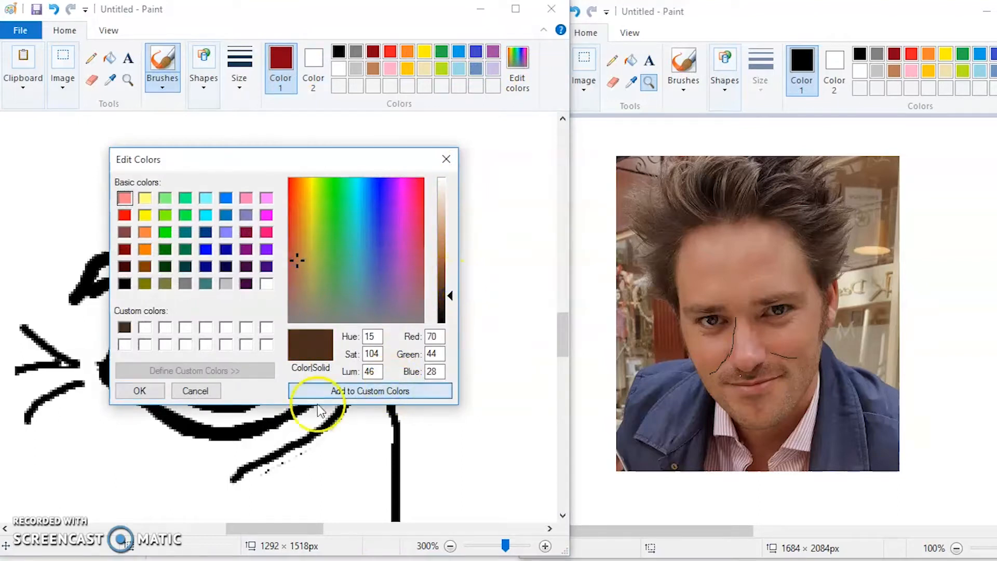
pyautogui.click(136, 390)
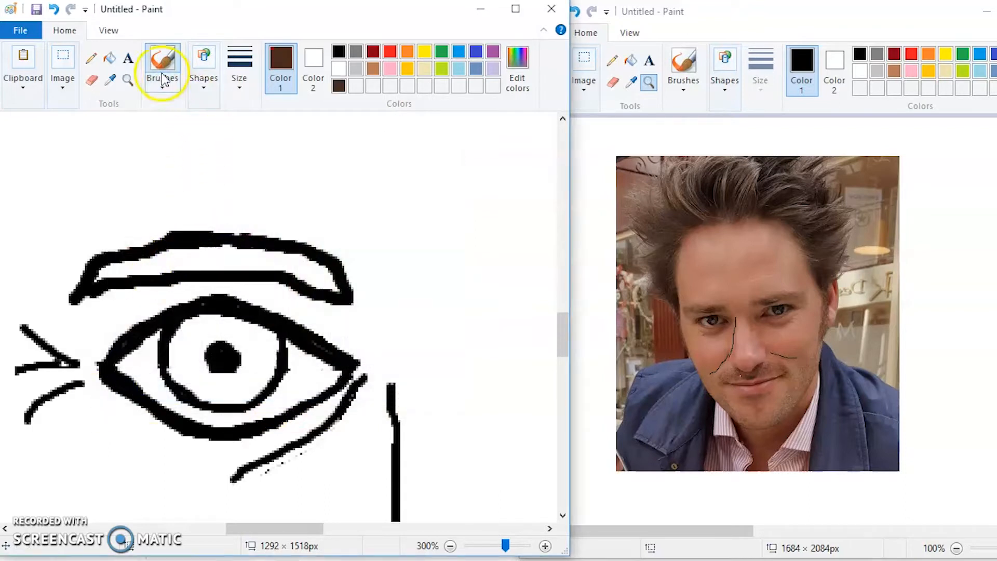
# Fill both eyebrows and the hair with the custom dark brown.
pyautogui.click(109, 57)
pyautogui.click(210, 251)
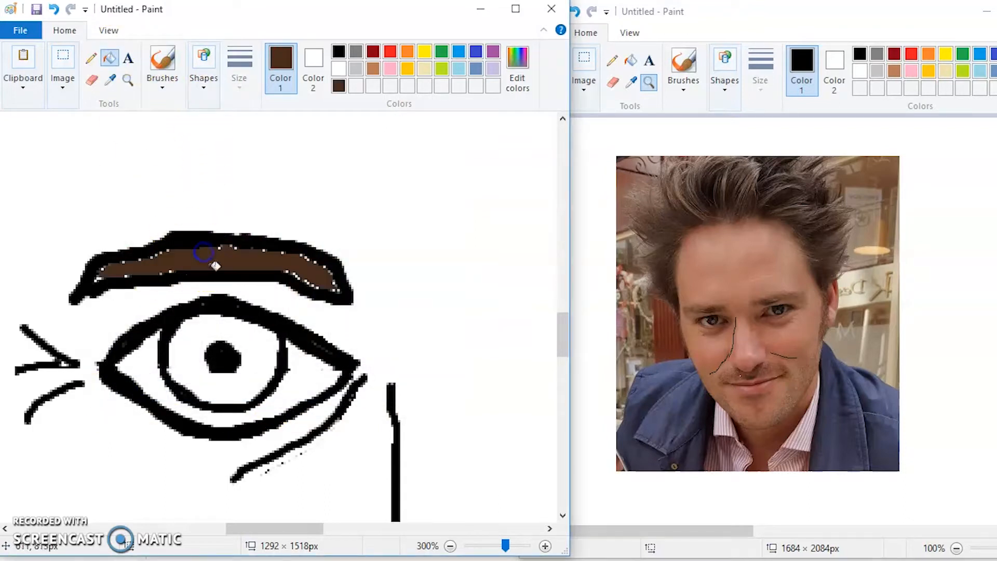
pyautogui.moveTo(256, 527); pyautogui.dragTo(344, 526)
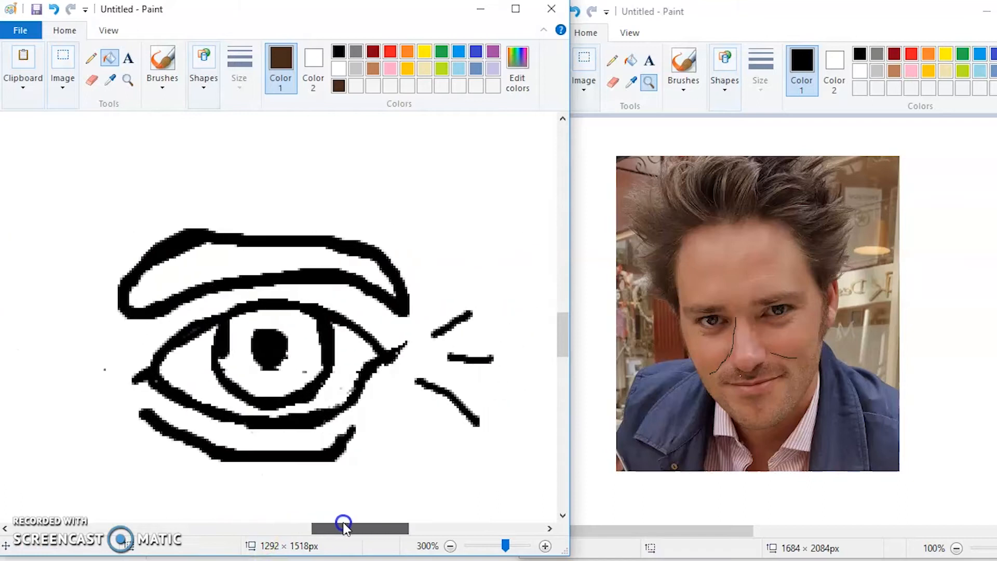
pyautogui.click(232, 261)
pyautogui.scroll(8, 233, 265)
pyautogui.click(240, 188)
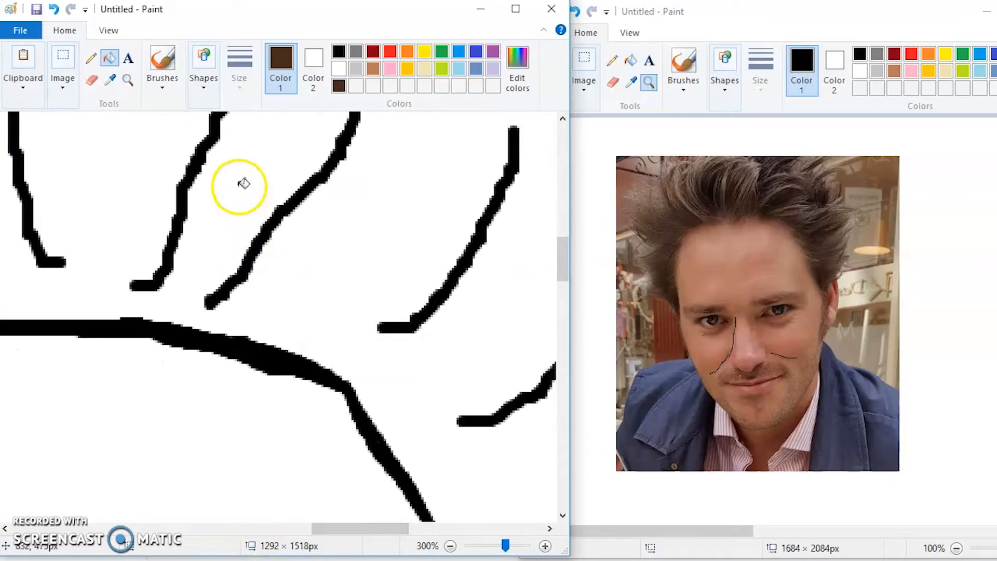
# Fill the face and the ear with light pink.
pyautogui.click(450, 549)
pyautogui.click(449, 548)
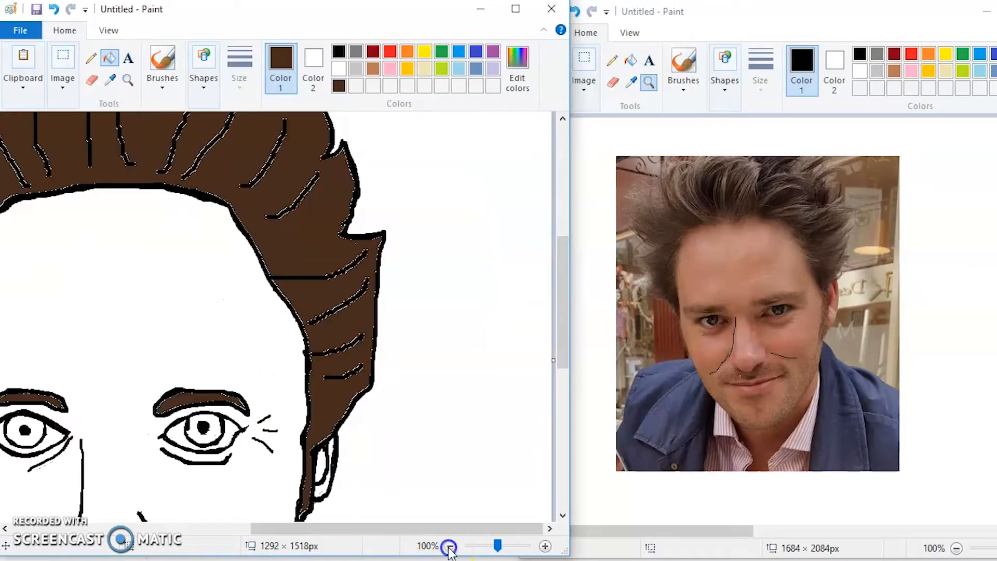
pyautogui.click(450, 548)
pyautogui.scroll(3, 424, 450)
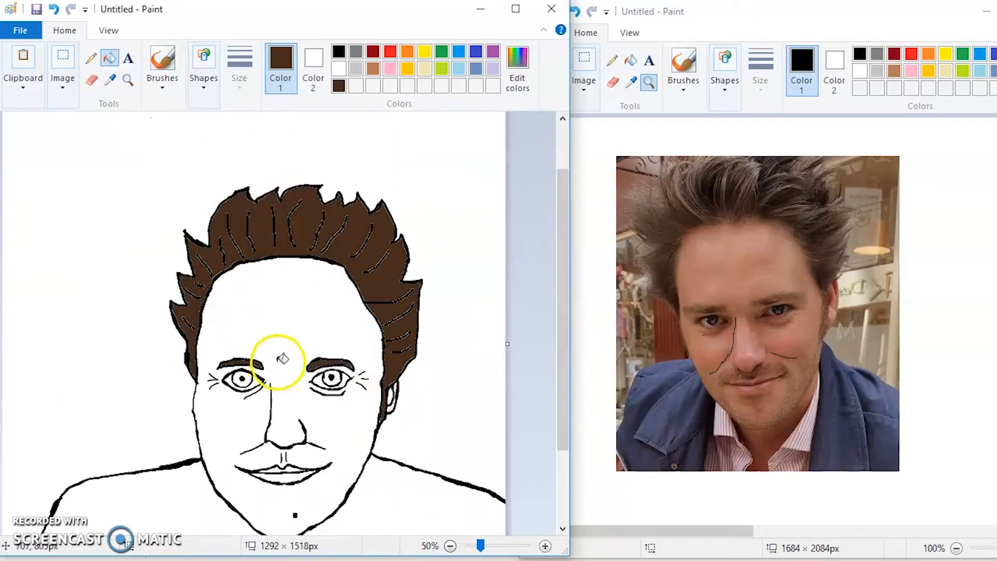
pyautogui.scroll(-3, 282, 358)
pyautogui.click(390, 70)
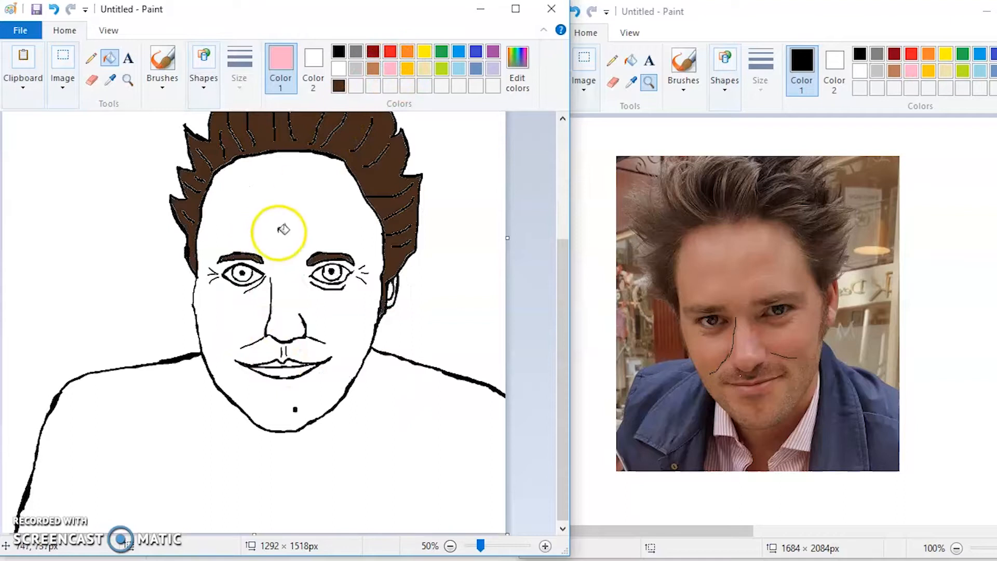
pyautogui.click(297, 223)
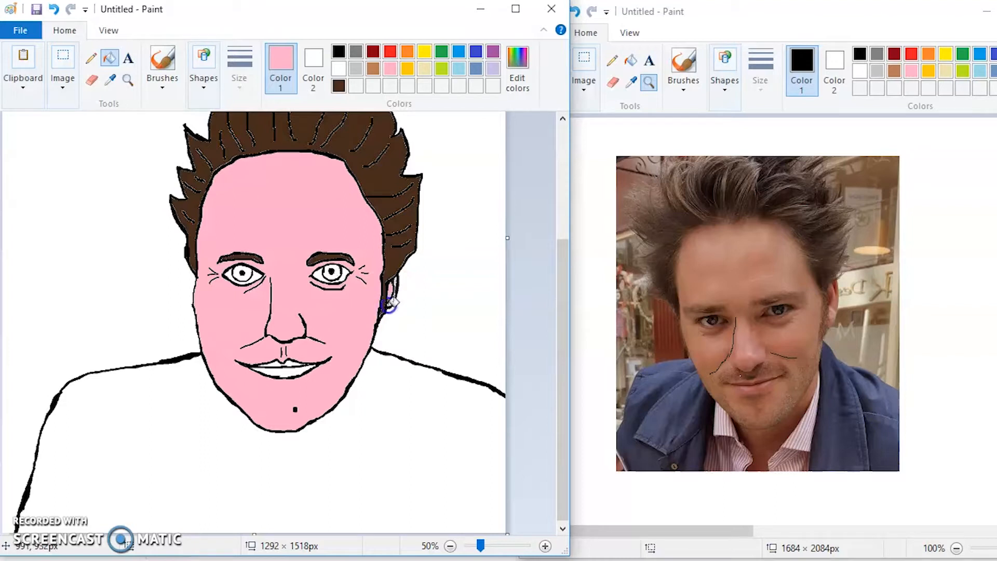
# Fill both lips with red and the irises of both eyes with turquoise blue.
pyautogui.click(390, 51)
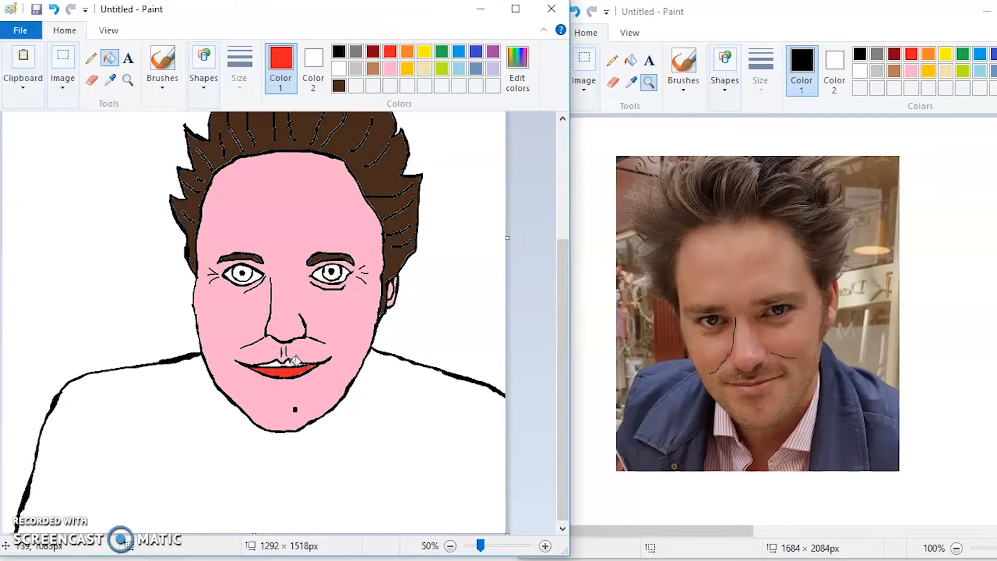
pyautogui.click(461, 52)
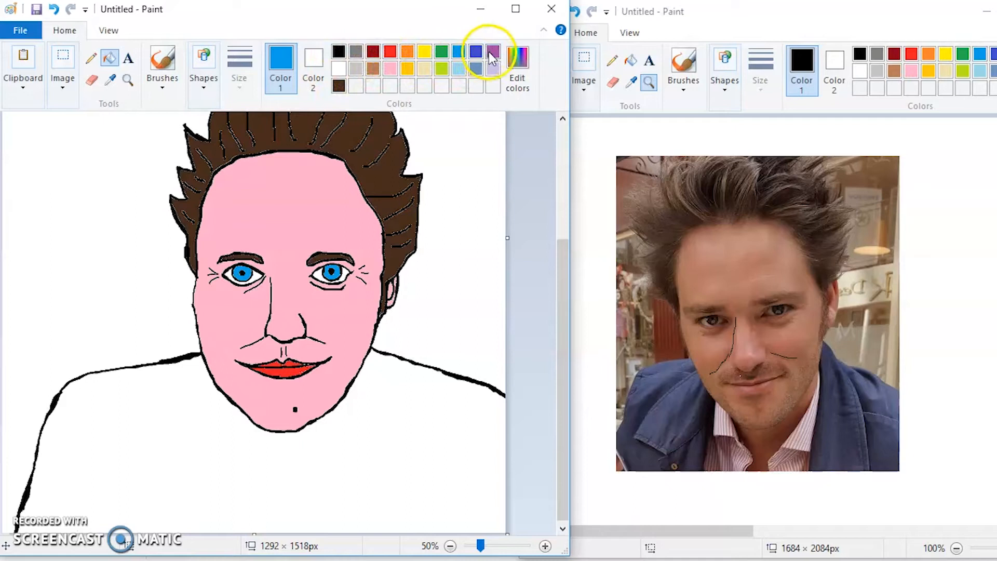
# Colour the shirt green and fill the white background around the figure with red.
pyautogui.click(442, 50)
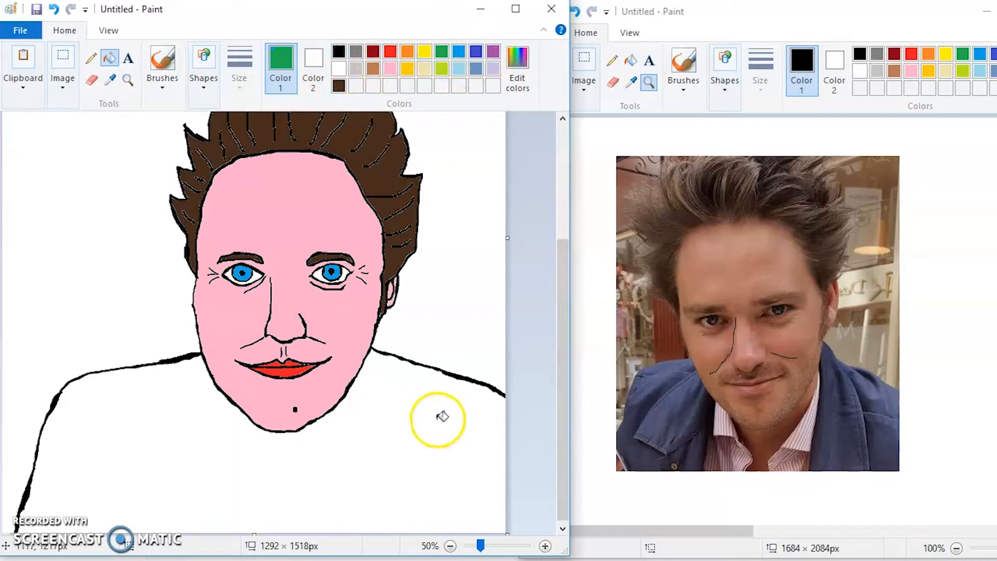
pyautogui.click(416, 420)
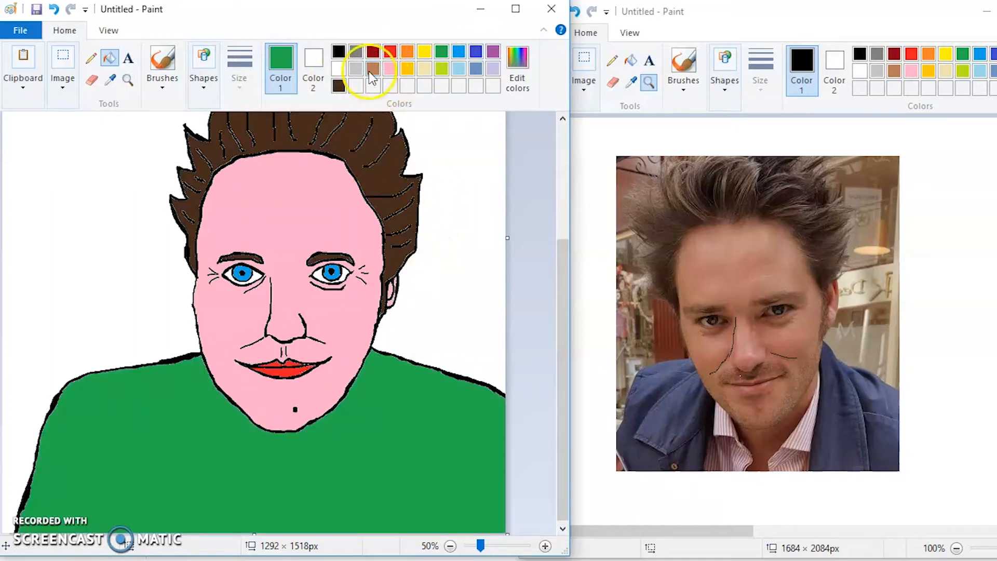
pyautogui.click(390, 51)
pyautogui.click(130, 134)
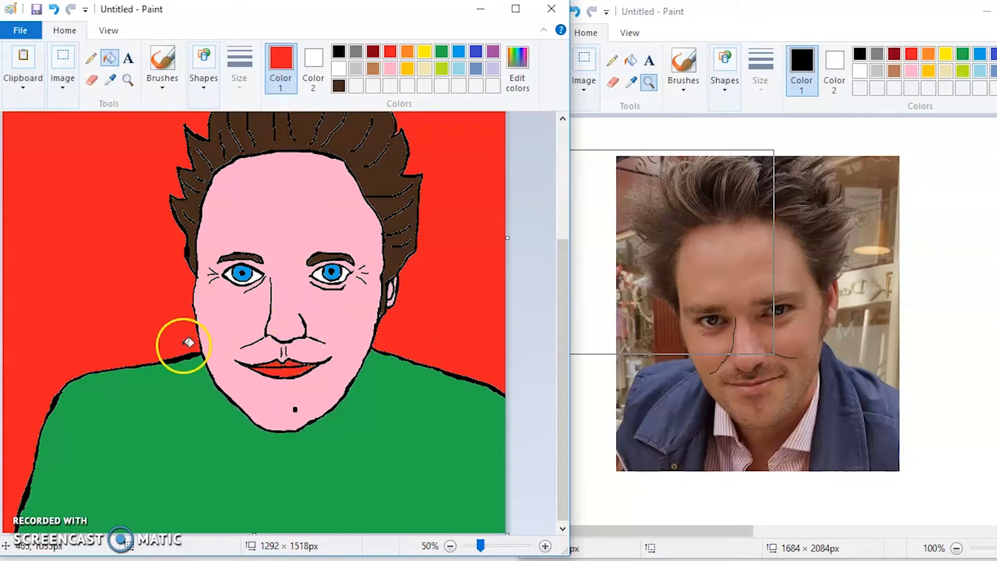
pyautogui.click(60, 517)
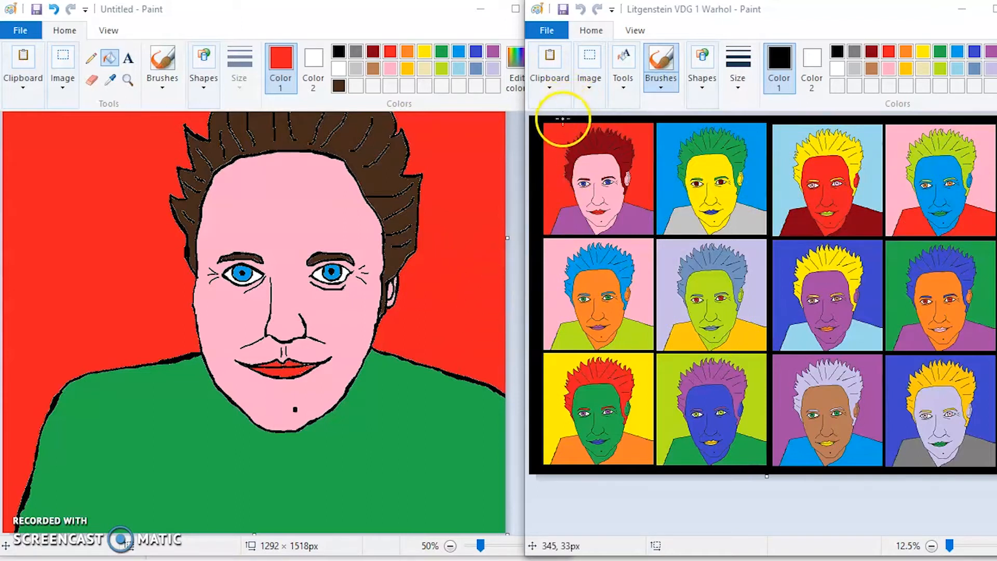
# Create a new blank picture in the second Paint window and enlarge its canvas to a wide landscape rectangle.
pyautogui.click(547, 31)
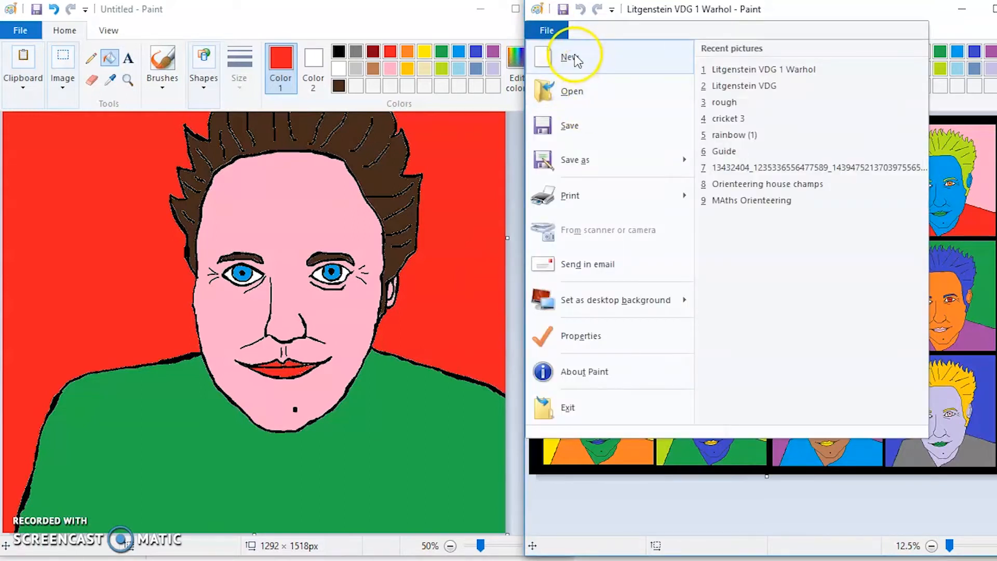
pyautogui.click(572, 56)
pyautogui.click(931, 546)
pyautogui.click(931, 546)
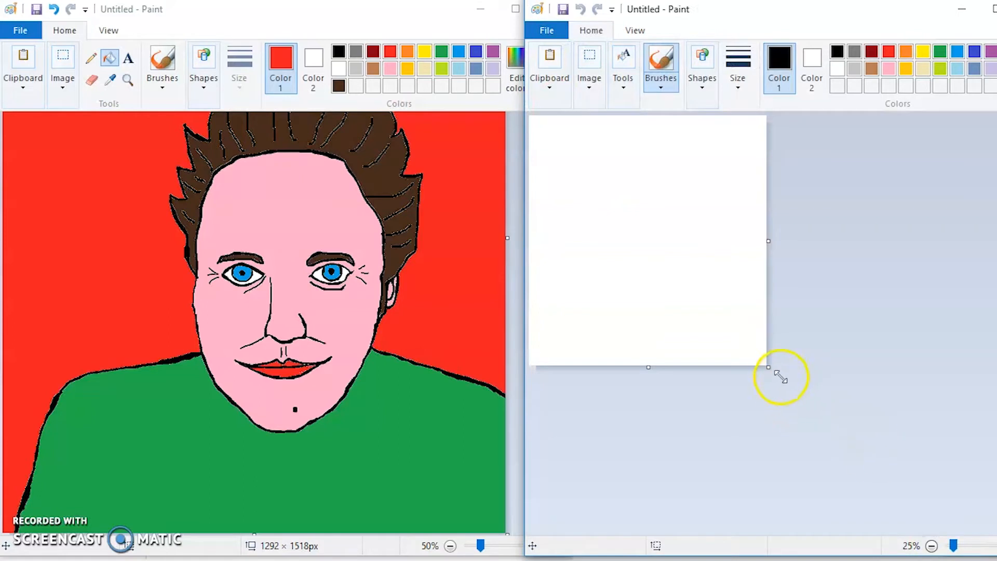
pyautogui.moveTo(829, 376); pyautogui.dragTo(954, 414)
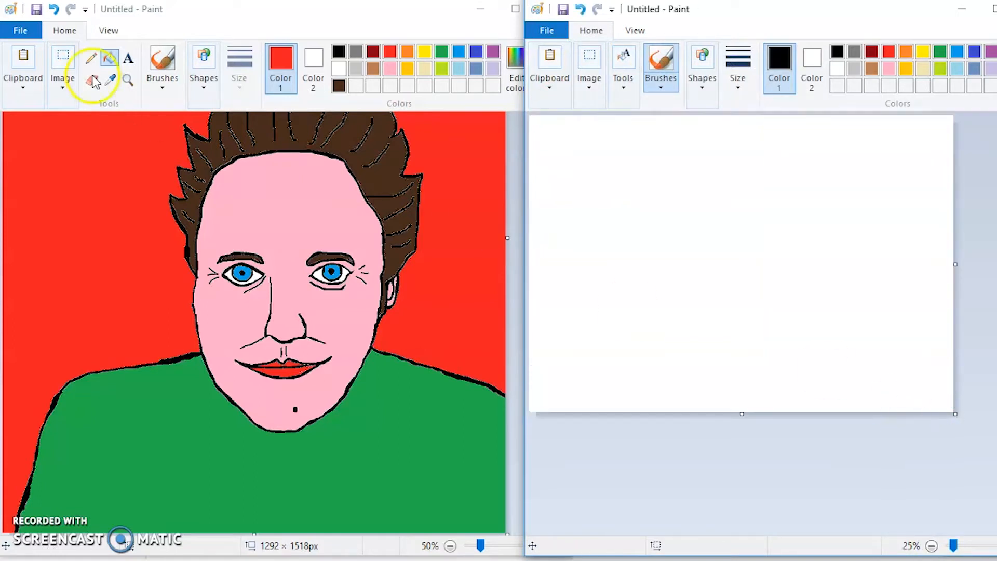
# Select an area of about 1189 × 1145 px around the head and shoulders of the coloured portrait and copy it.
pyautogui.click(450, 546)
pyautogui.click(64, 61)
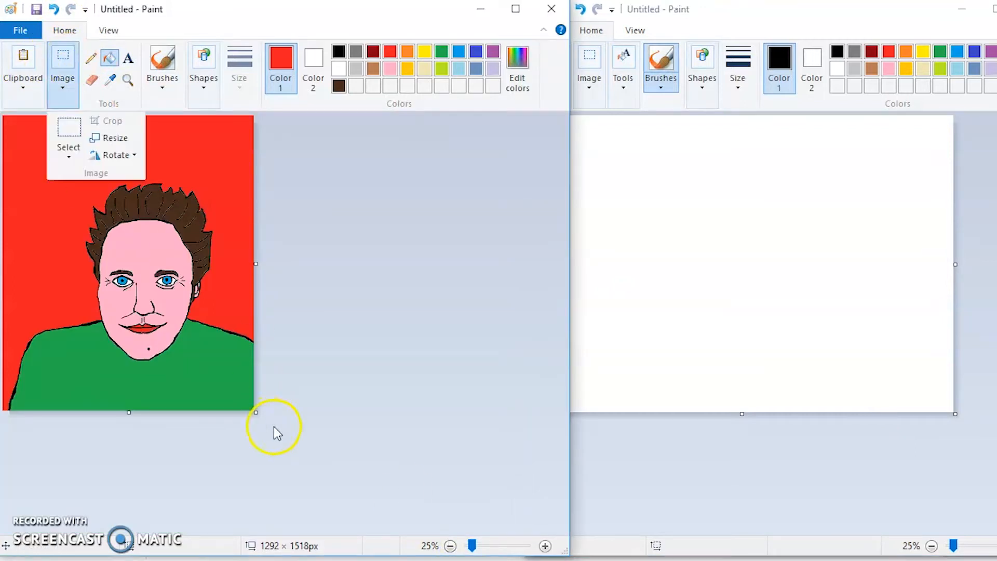
pyautogui.click(67, 127)
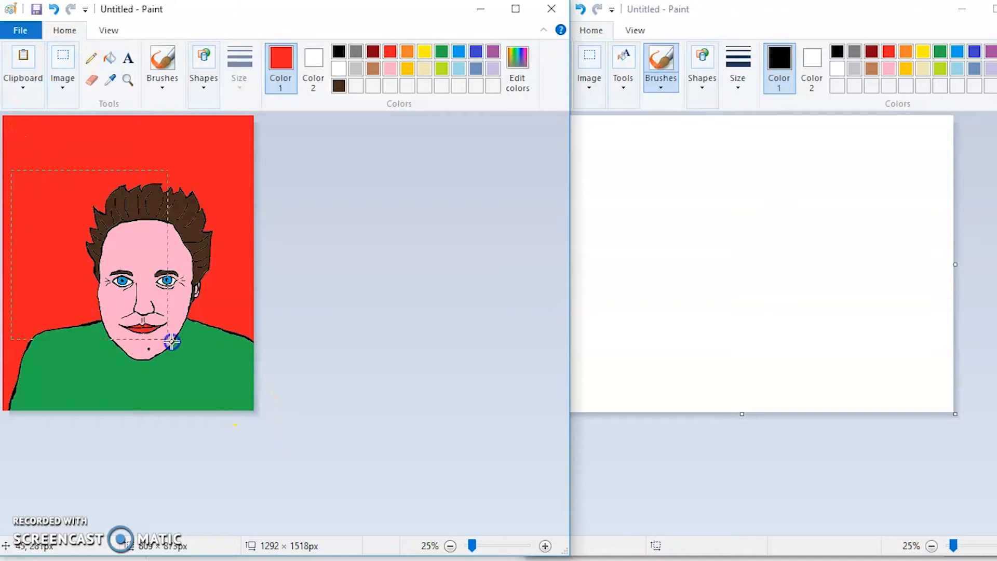
pyautogui.moveTo(242, 392); pyautogui.dragTo(242, 393)
pyautogui.rightClick(160, 284)
pyautogui.click(190, 308)
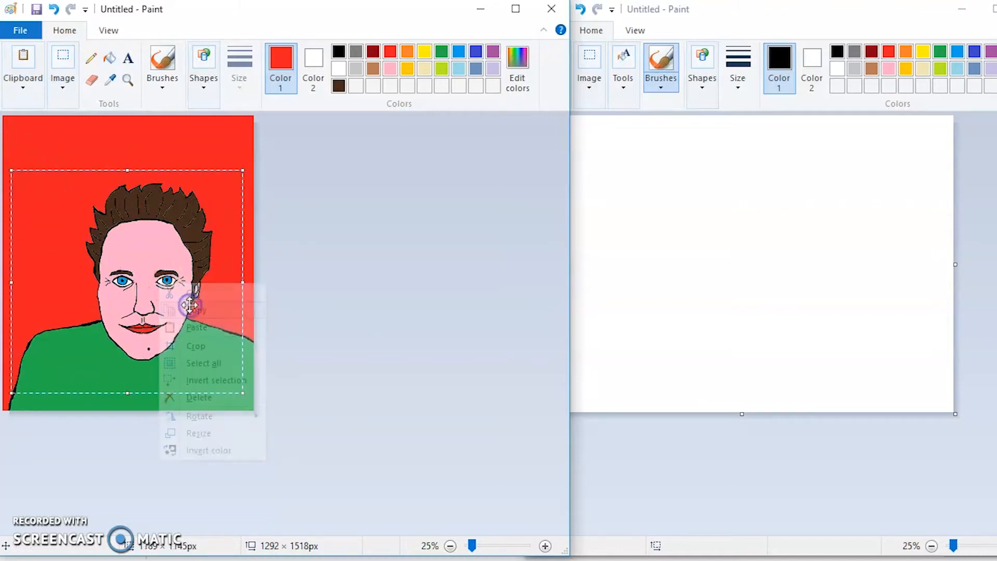
# Fill the blank canvas in the second Paint window with black.
pyautogui.click(708, 229)
pyautogui.click(669, 61)
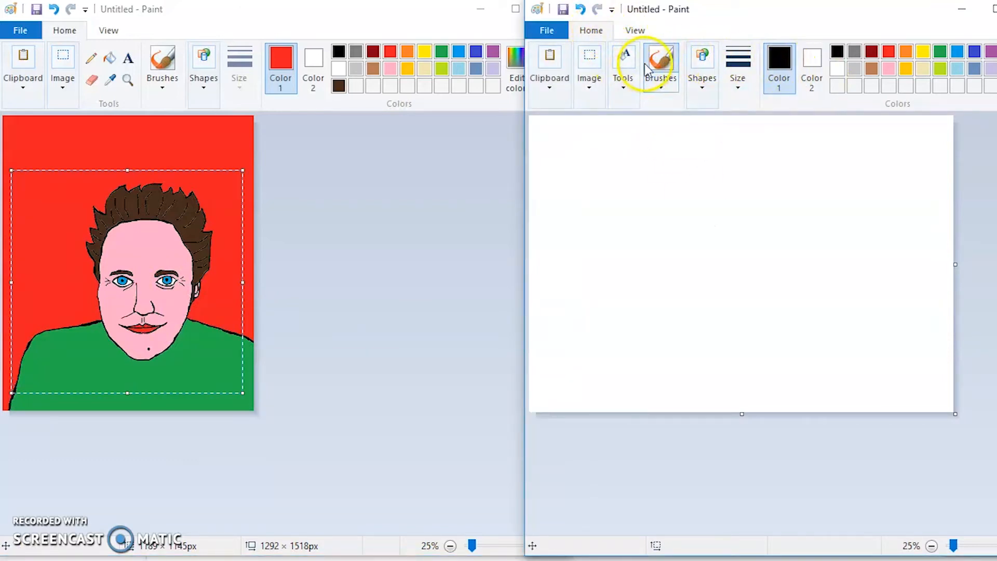
pyautogui.click(625, 82)
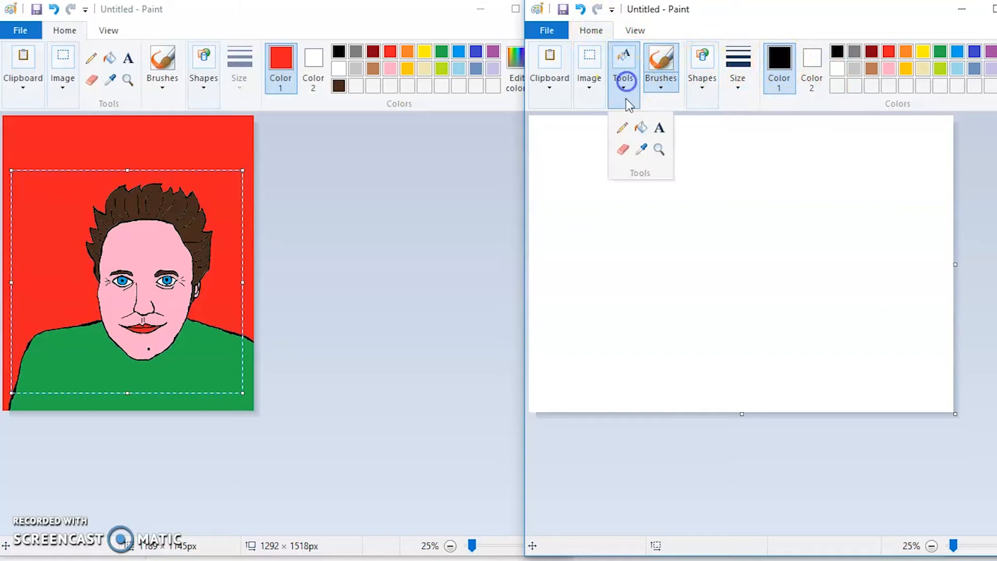
pyautogui.click(641, 128)
pyautogui.click(742, 167)
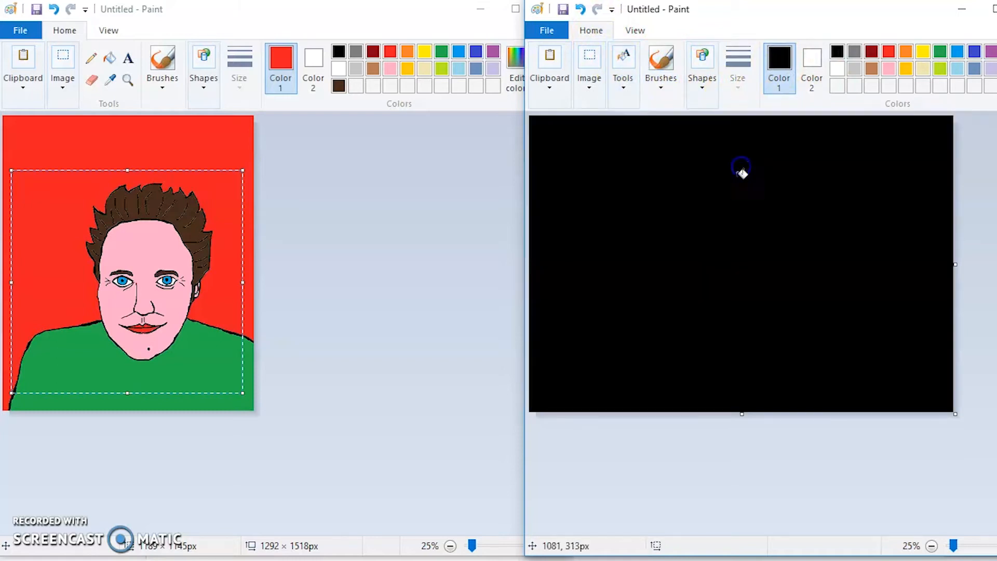
# Paste the copied portrait onto the black canvas and resize it to 50 percent with its aspect ratio maintained.
pyautogui.click(550, 64)
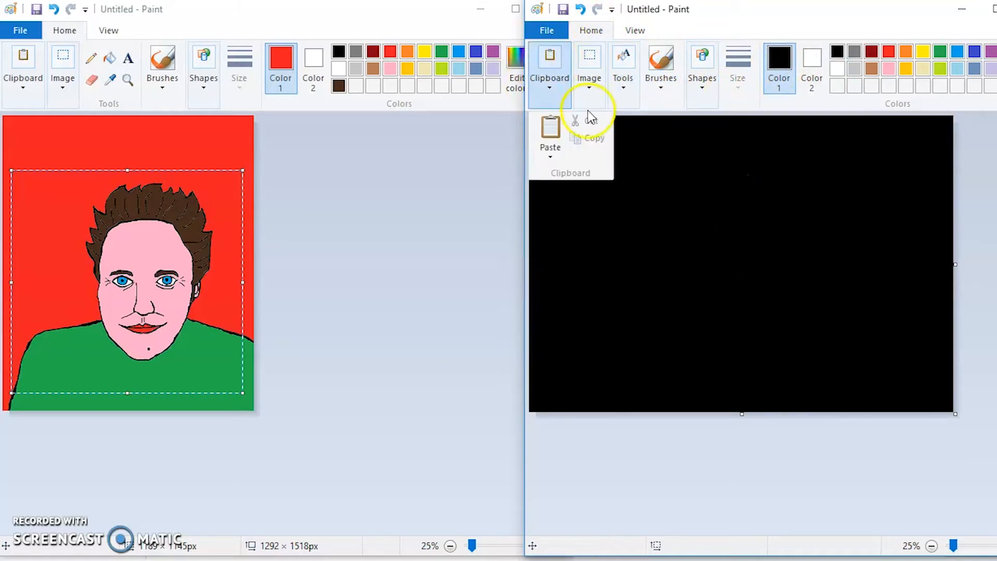
pyautogui.click(550, 129)
pyautogui.rightClick(669, 235)
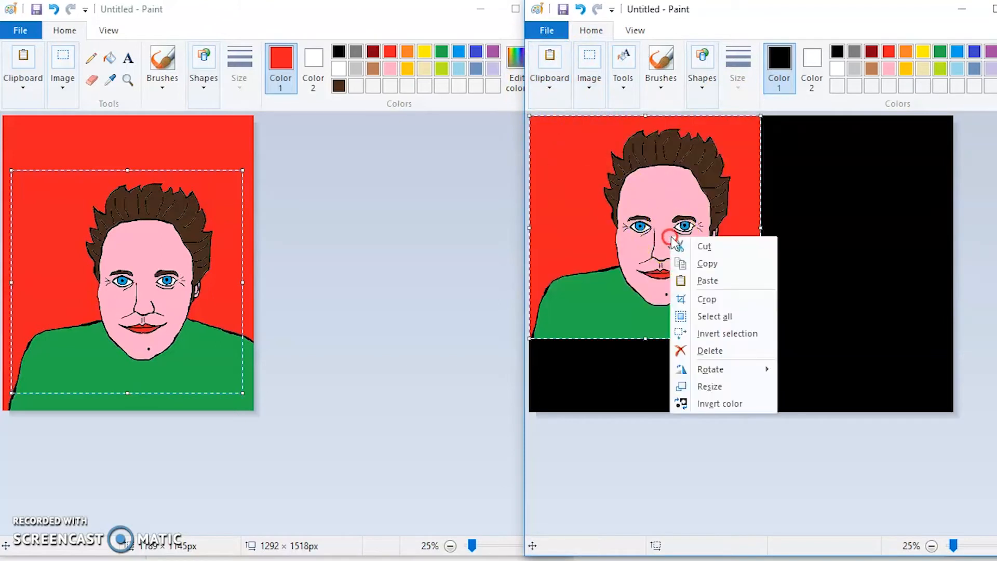
pyautogui.moveTo(737, 369)
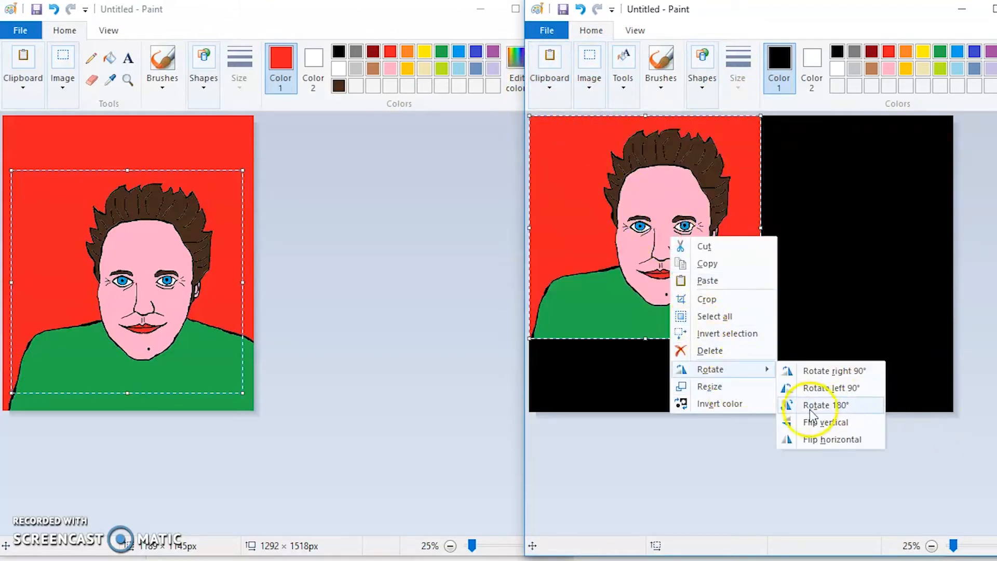
pyautogui.click(727, 386)
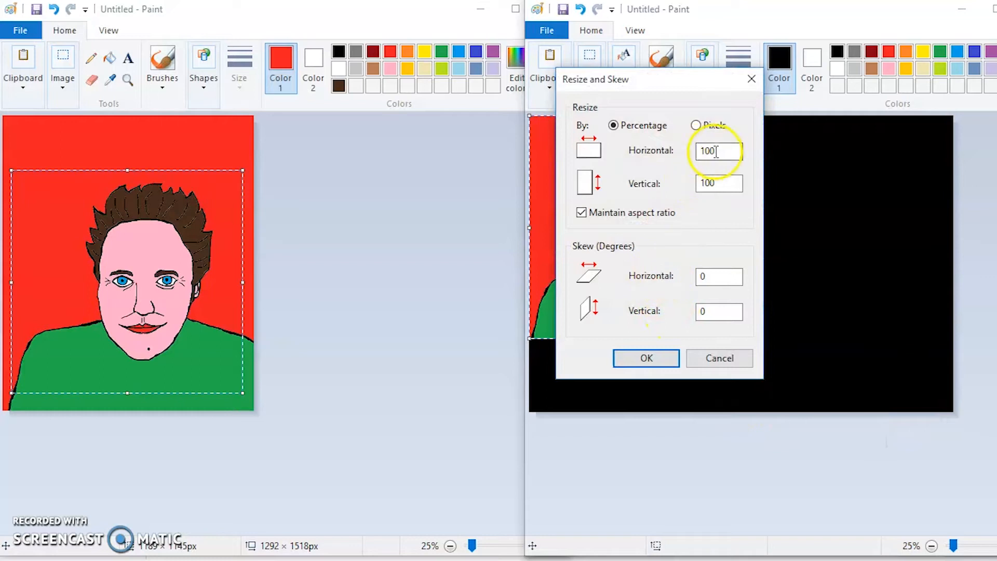
pyautogui.write('50')
pyautogui.press('Return')
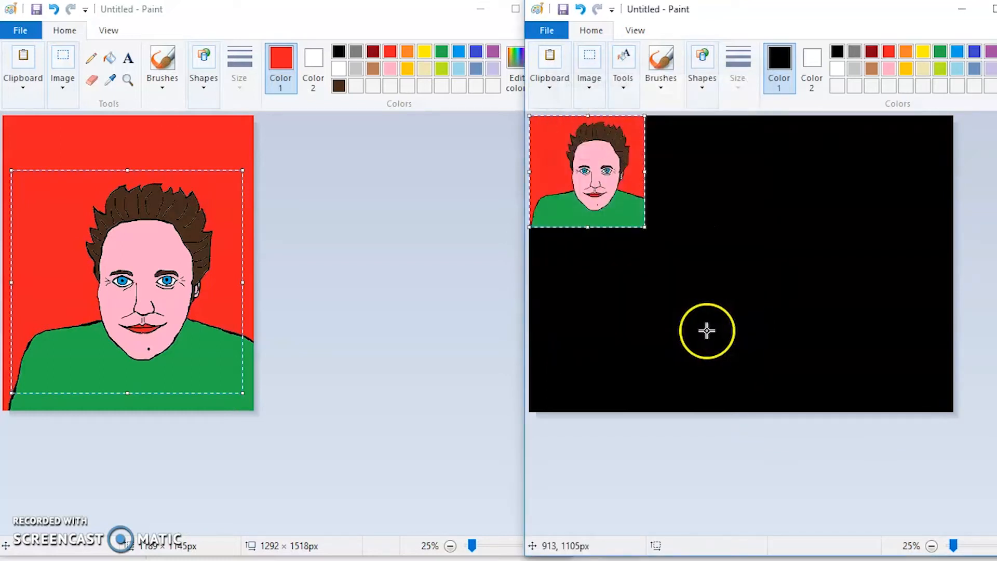
# Shift the small portrait slightly inward from the canvas corner to leave a thin black border, and copy it.
pyautogui.moveTo(619, 172); pyautogui.dragTo(622, 176)
pyautogui.rightClick(622, 176)
pyautogui.click(644, 202)
pyautogui.rightClick(629, 169)
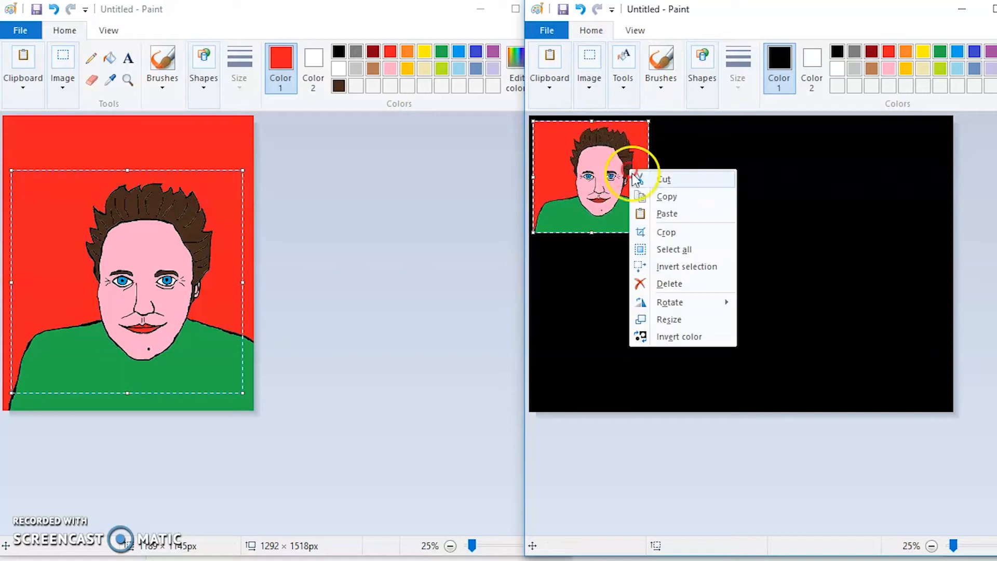
pyautogui.click(646, 196)
# Paste two more portraits and place them beside the first in a row with narrow black gaps.
pyautogui.rightClick(701, 172)
pyautogui.click(727, 214)
pyautogui.moveTo(624, 187); pyautogui.dragTo(755, 193)
pyautogui.rightClick(810, 192)
pyautogui.click(839, 231)
pyautogui.moveTo(624, 184); pyautogui.dragTo(832, 183)
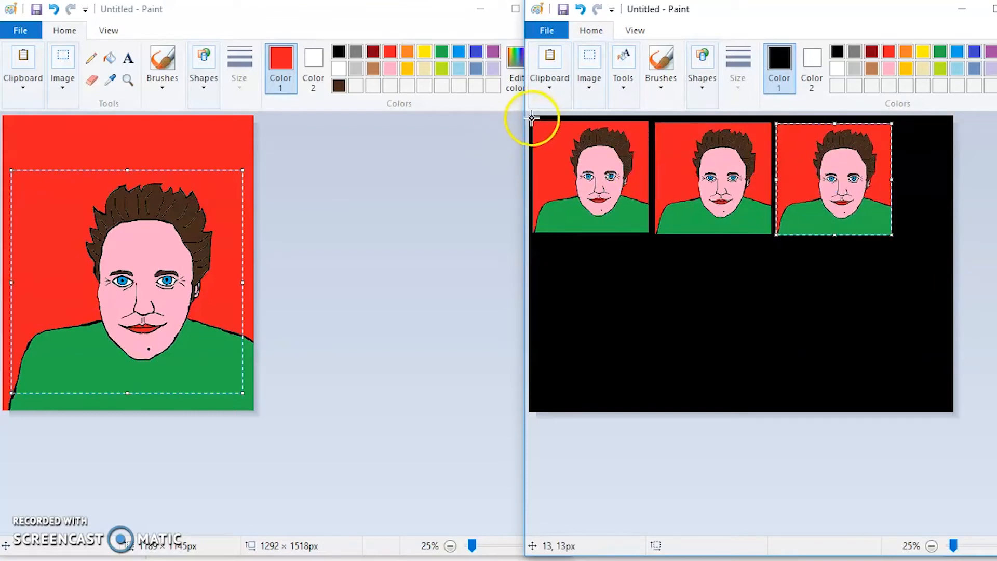
# Select the whole row of three portraits, an area of about 1918 × 682 px, and copy it.
pyautogui.moveTo(530, 119); pyautogui.dragTo(901, 244)
pyautogui.click(588, 68)
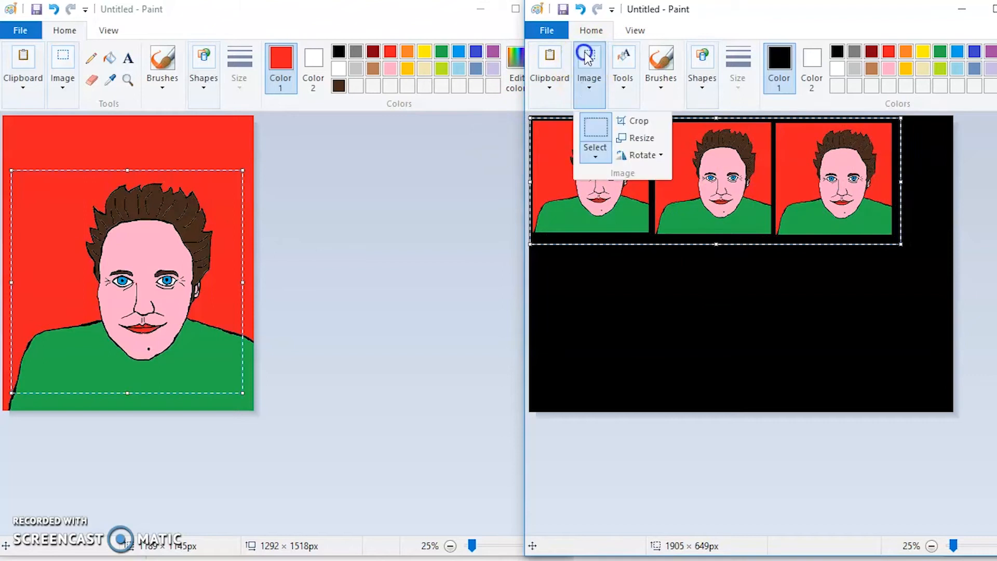
pyautogui.click(586, 127)
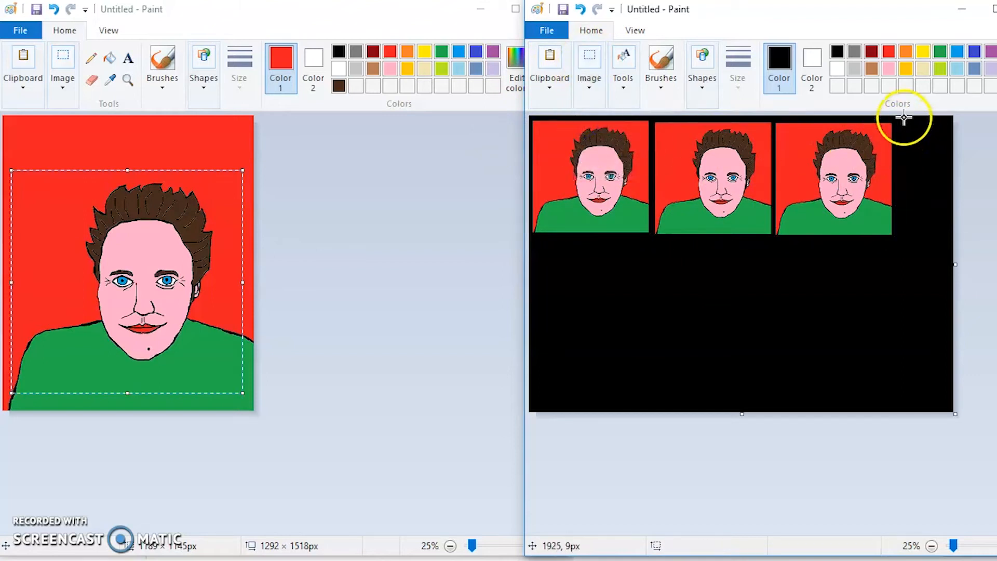
pyautogui.moveTo(898, 122); pyautogui.dragTo(540, 221)
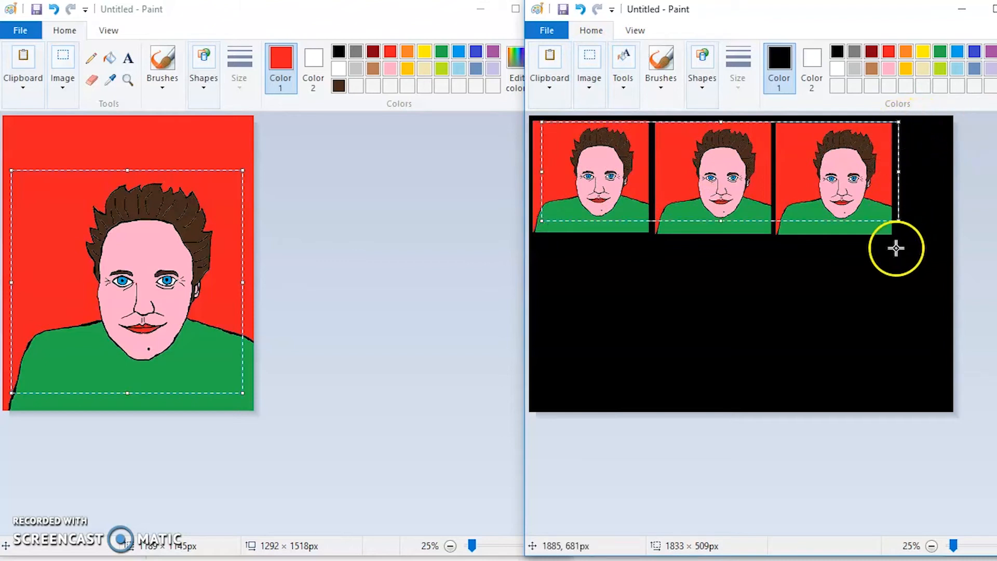
pyautogui.moveTo(899, 233); pyautogui.dragTo(516, 104)
pyautogui.rightClick(630, 151)
pyautogui.click(649, 177)
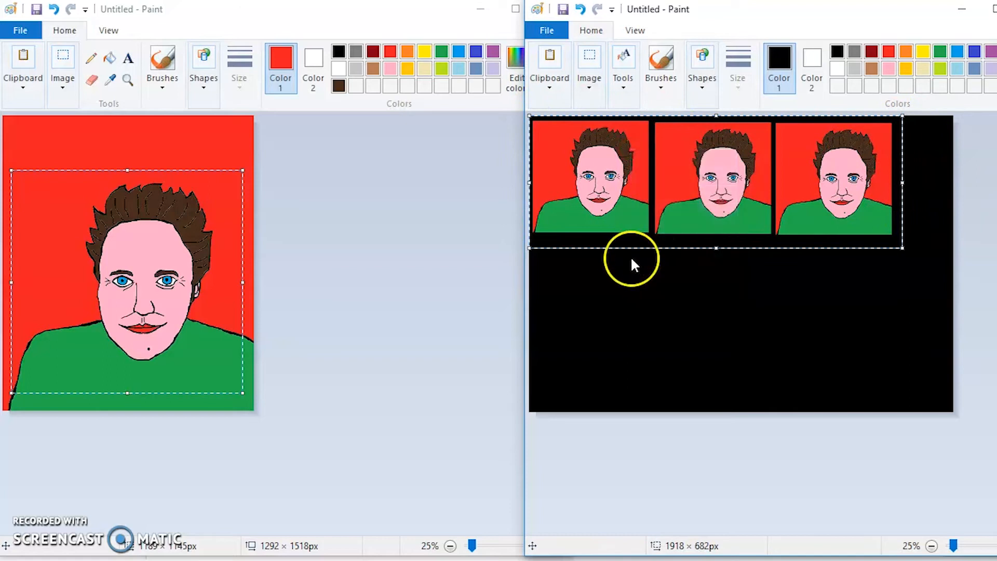
# Paste the copied row and place it directly below the first row to form a three-by-two grid.
pyautogui.rightClick(655, 310)
pyautogui.click(690, 356)
pyautogui.moveTo(618, 171); pyautogui.dragTo(617, 282)
pyautogui.click(963, 398)
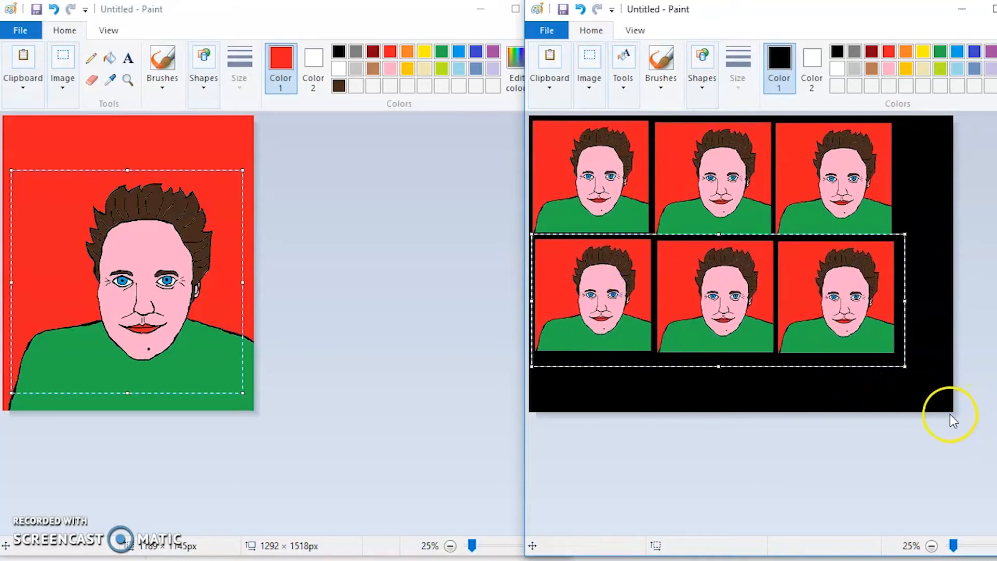
pyautogui.click(952, 415)
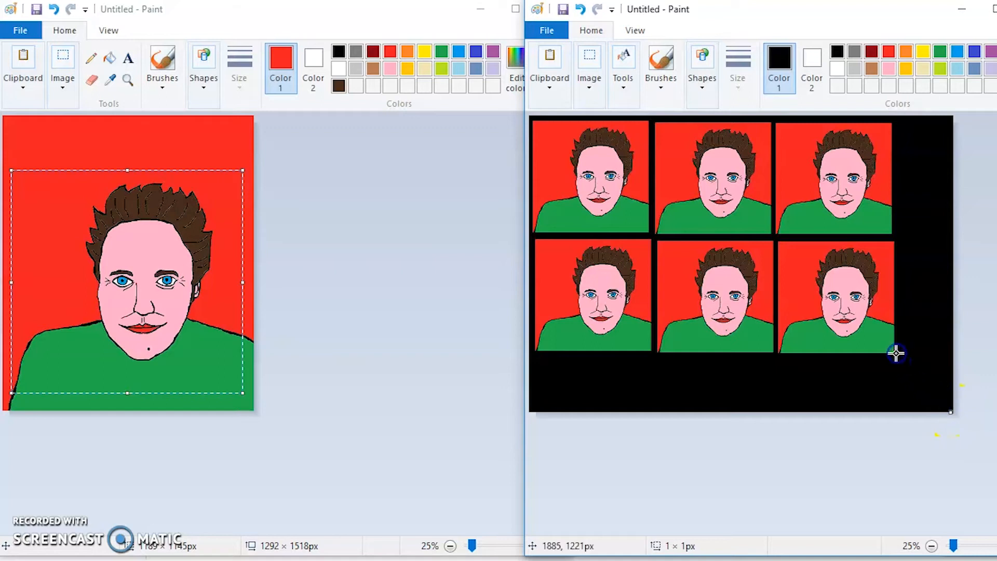
pyautogui.click(592, 63)
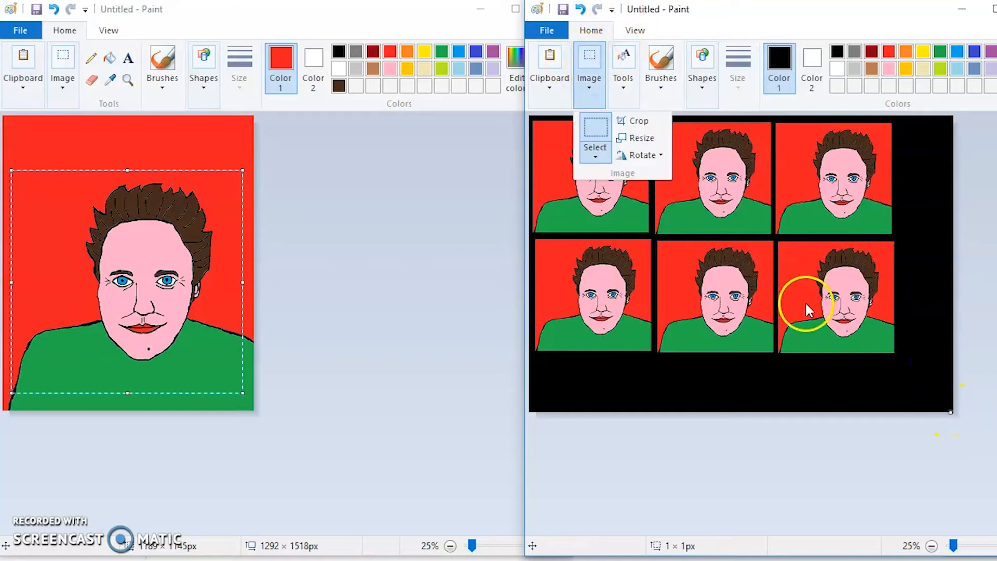
pyautogui.click(638, 123)
pyautogui.click(580, 9)
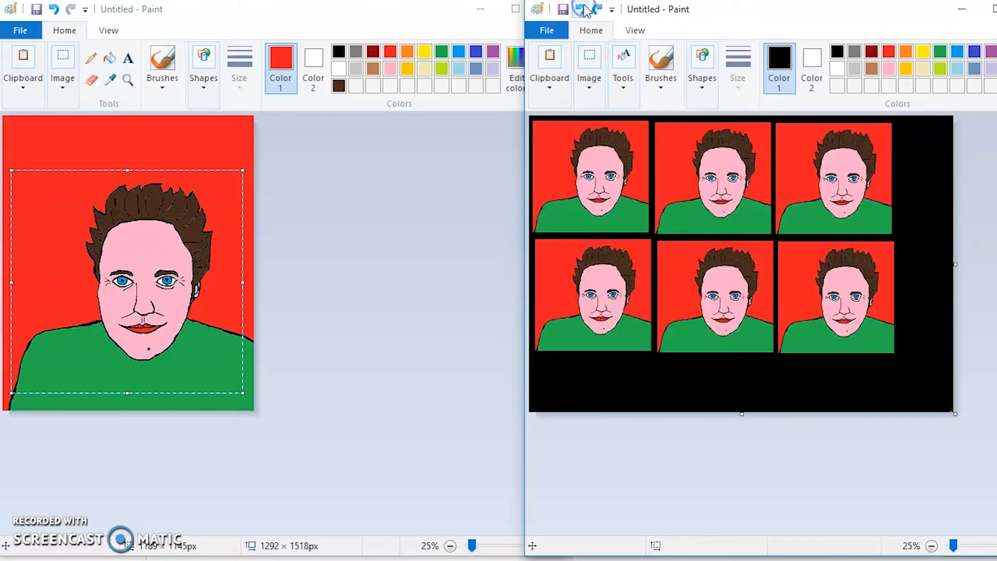
# Crop the picture to about 1946 × 1274 px around the six portraits, removing the excess black.
pyautogui.moveTo(907, 363); pyautogui.dragTo(529, 116)
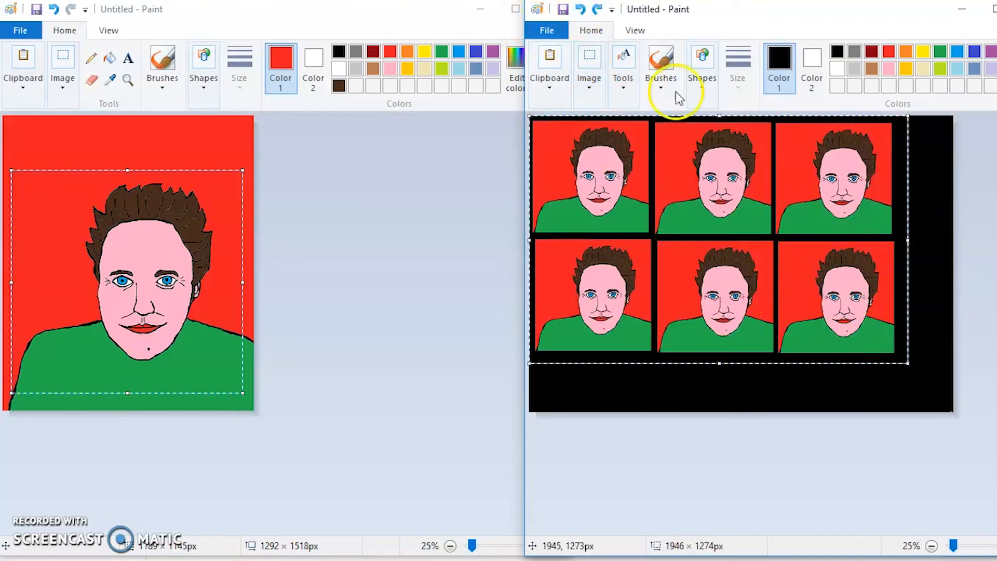
pyautogui.click(590, 89)
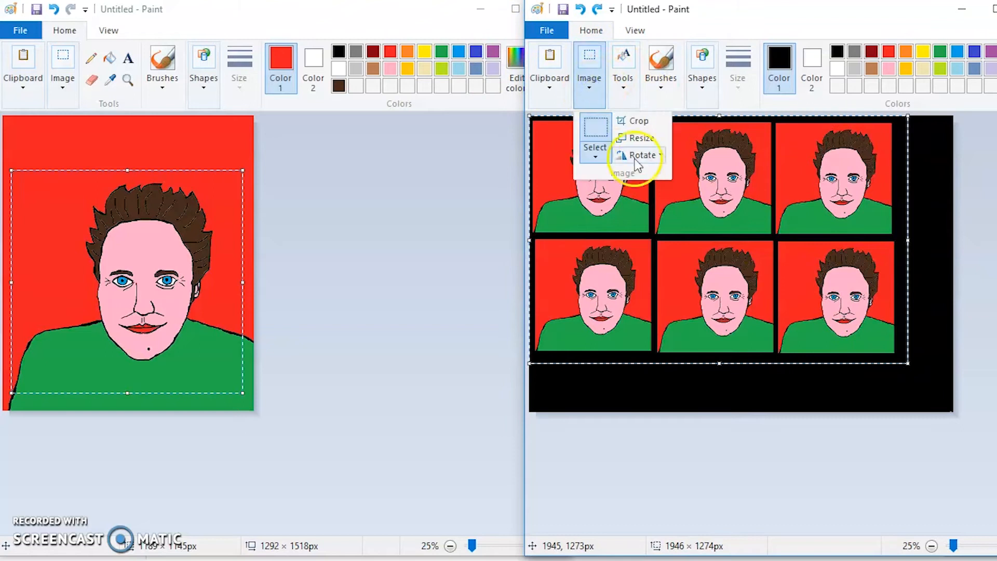
pyautogui.click(640, 121)
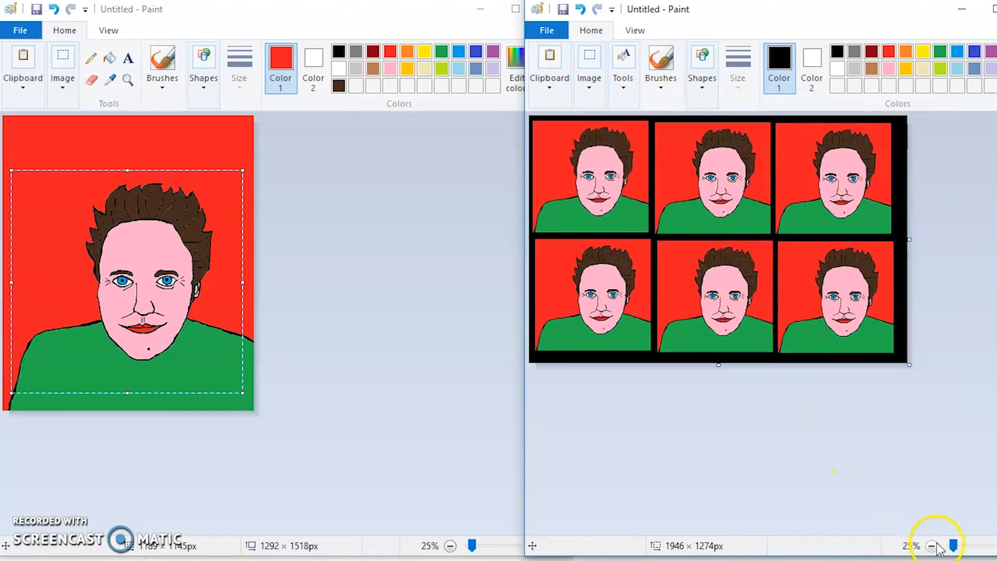
# Fill the hair of the upper-middle portrait with orange.
pyautogui.click(615, 73)
pyautogui.click(655, 154)
pyautogui.click(698, 174)
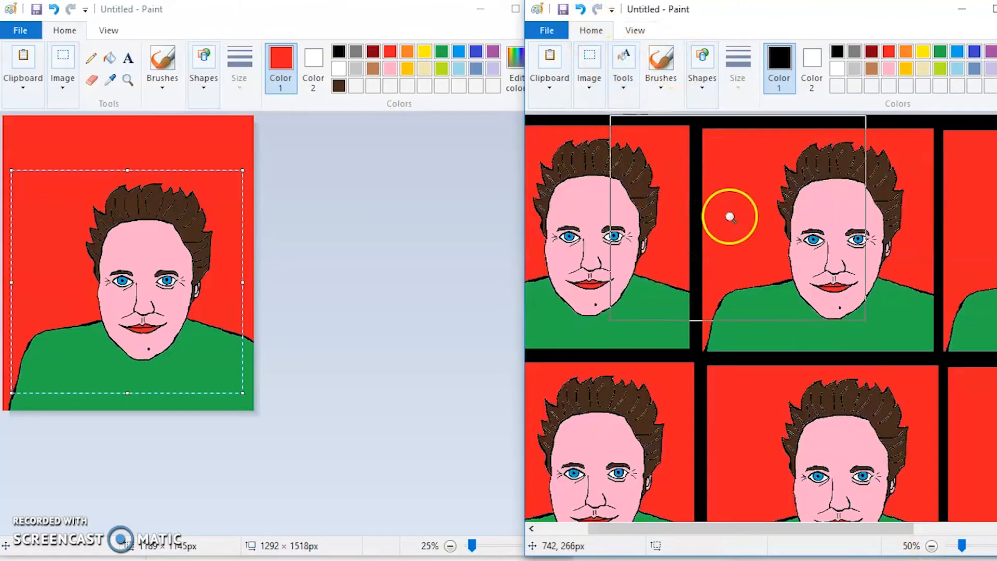
pyautogui.click(730, 217)
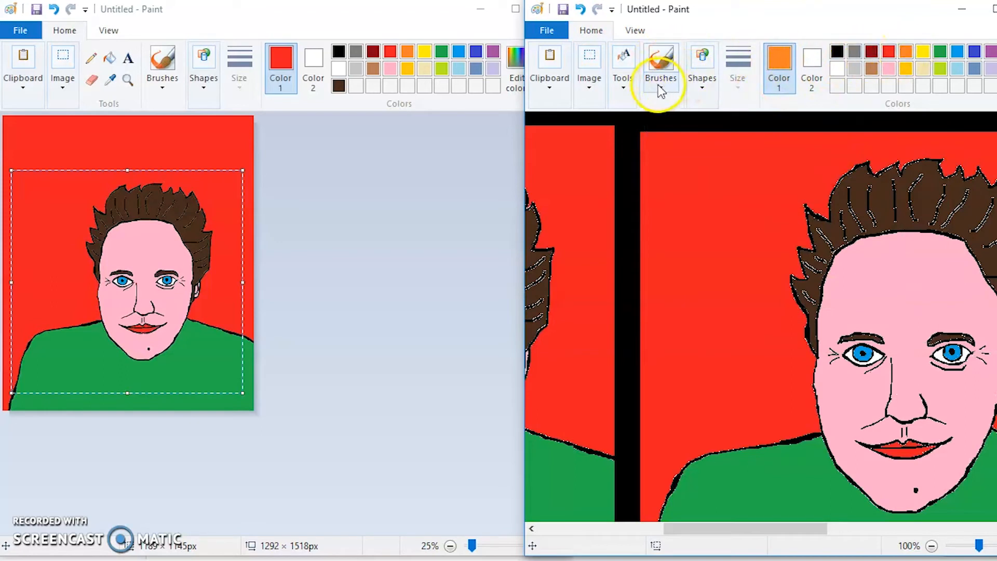
pyautogui.click(623, 87)
pyautogui.click(641, 128)
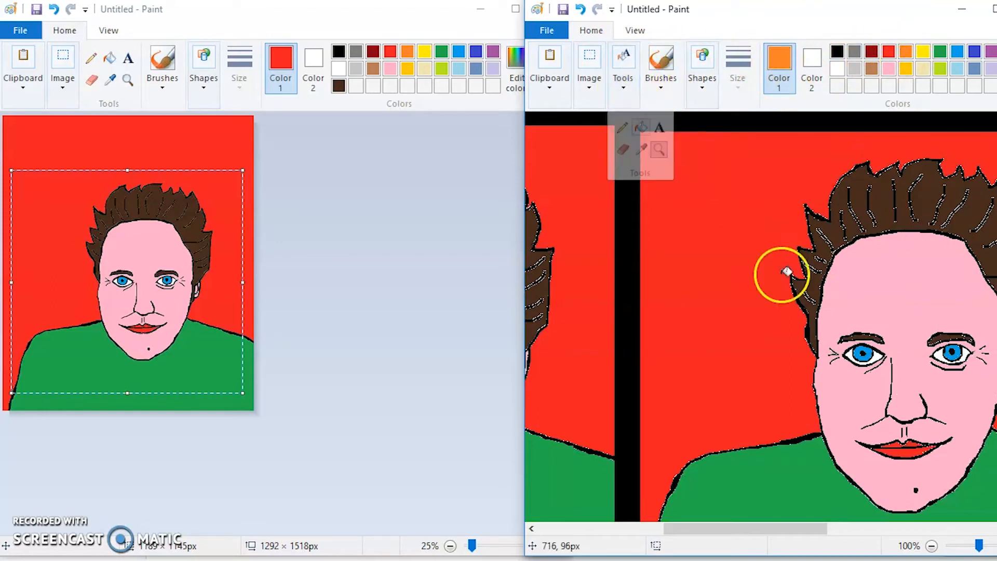
pyautogui.click(879, 200)
# Fill the hair of the upper-right portrait with green and the hair of the lower-right portrait with turquoise blue.
pyautogui.moveTo(702, 527); pyautogui.dragTo(876, 525)
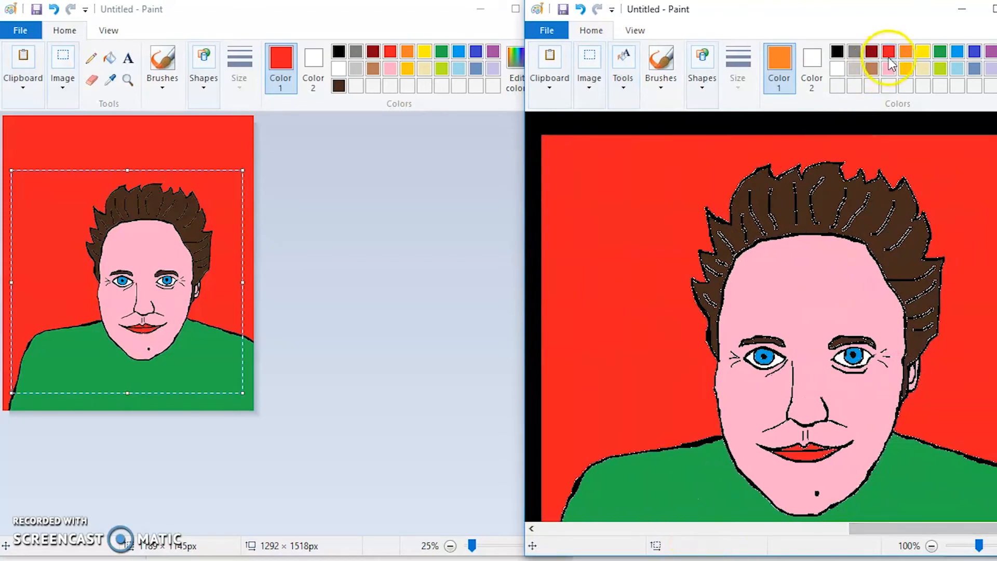
pyautogui.click(939, 51)
pyautogui.click(845, 187)
pyautogui.scroll(-5, 826, 204)
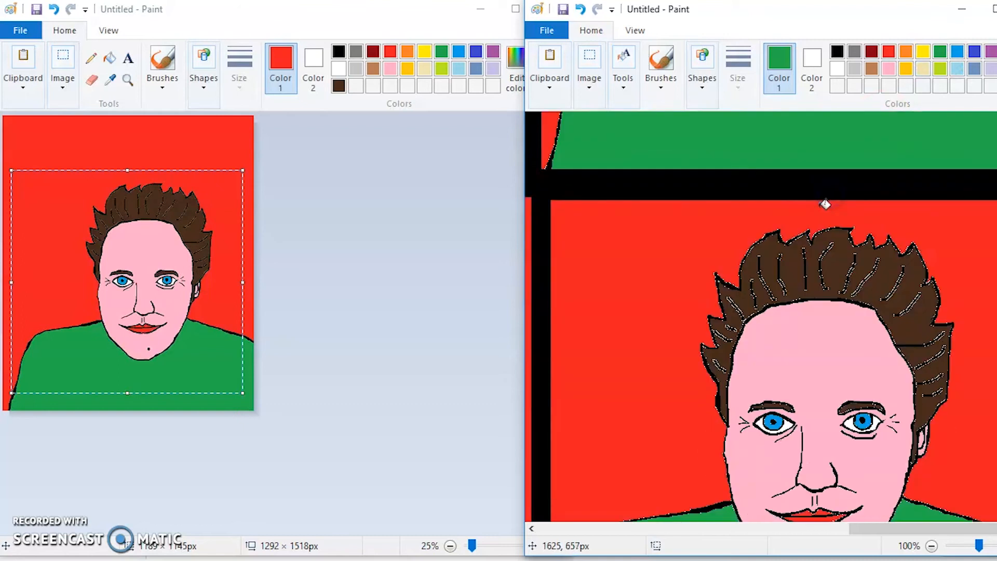
pyautogui.click(957, 51)
pyautogui.click(873, 257)
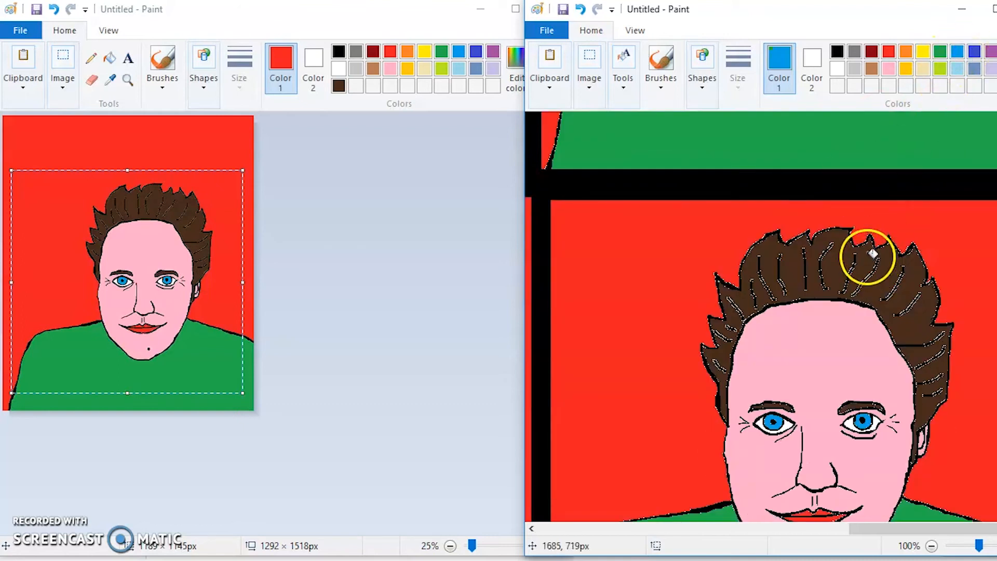
# Fill the hair of the lower-middle portrait with purple and the hair of the lower-left portrait with light pink.
pyautogui.moveTo(858, 530); pyautogui.dragTo(707, 525)
pyautogui.click(990, 51)
pyautogui.click(830, 267)
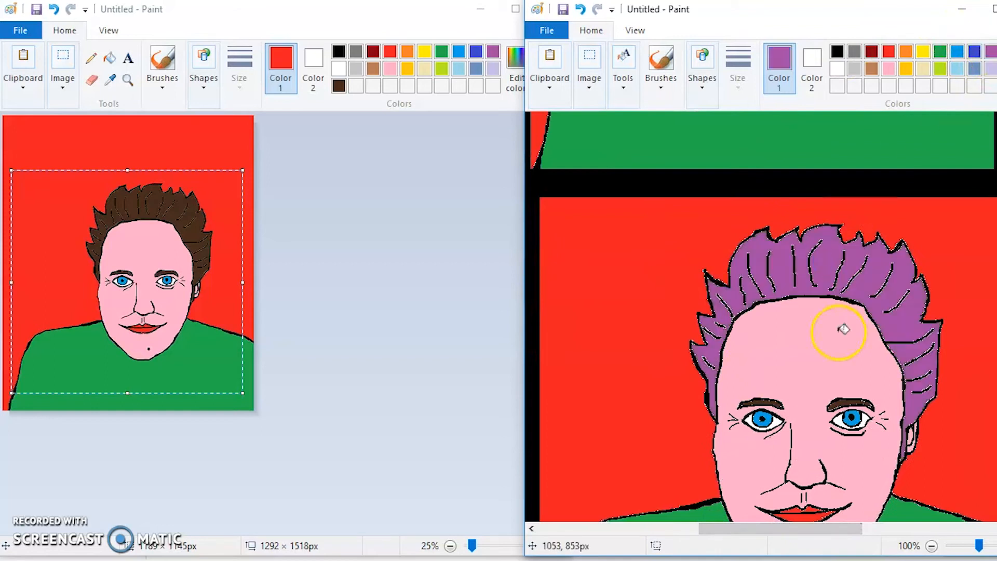
pyautogui.moveTo(839, 531); pyautogui.dragTo(687, 527)
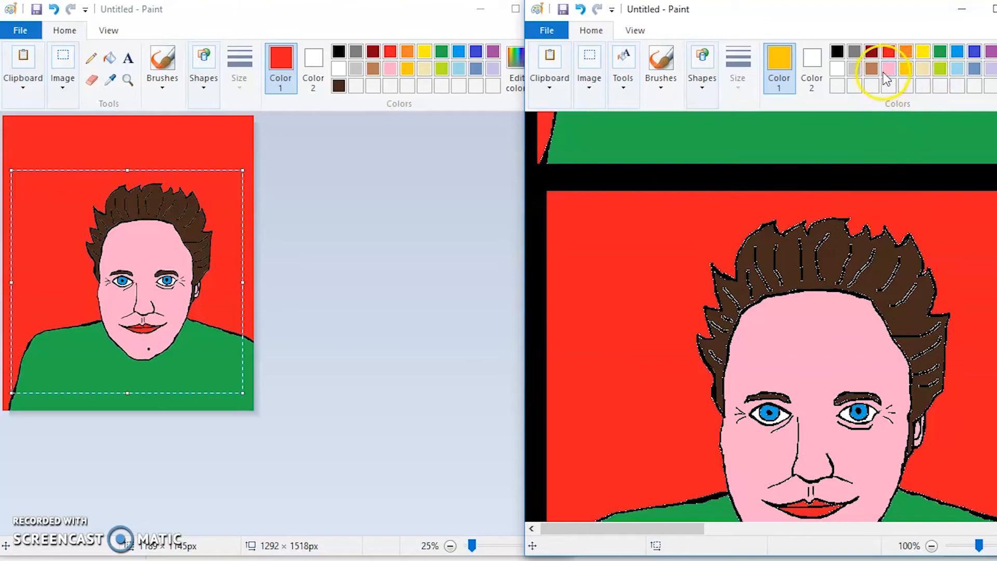
pyautogui.click(793, 241)
pyautogui.hotkey('ctrl', 'z')
pyautogui.scroll(-2, 823, 211)
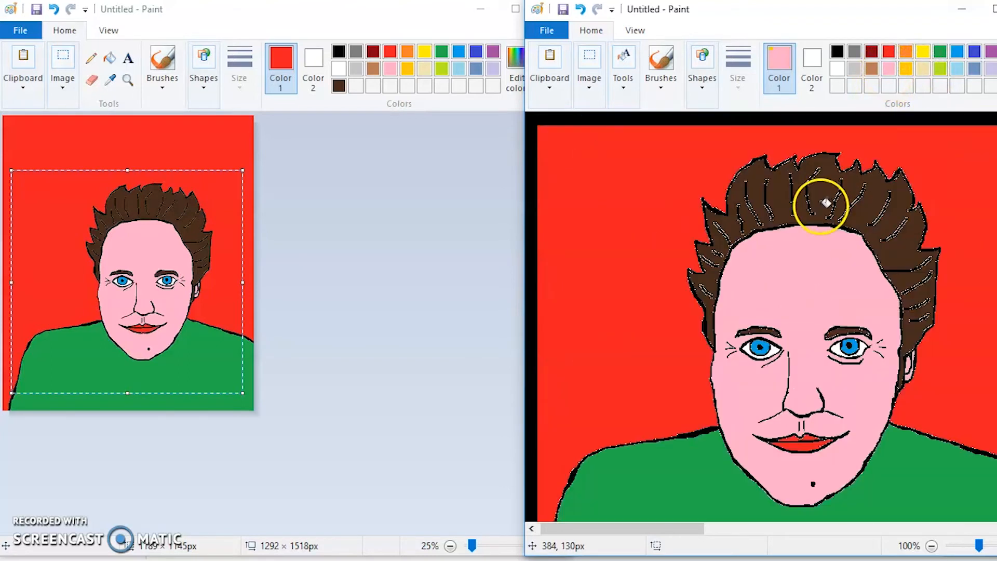
# Fill the upper-middle portrait's face and ear with yellow and its lips with light turquoise.
pyautogui.moveTo(676, 528); pyautogui.dragTo(883, 528)
pyautogui.click(922, 52)
pyautogui.click(671, 267)
pyautogui.click(956, 69)
pyautogui.click(648, 444)
pyautogui.moveTo(756, 528); pyautogui.dragTo(815, 528)
pyautogui.click(923, 52)
pyautogui.click(565, 382)
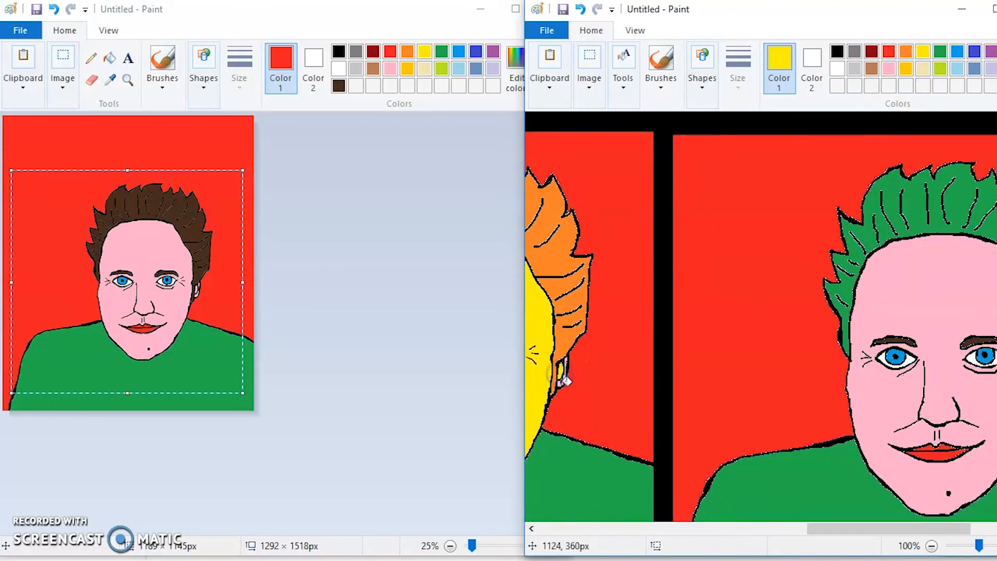
# Fill the face and ear of the upper-right portrait with purple.
pyautogui.click(990, 53)
pyautogui.click(940, 291)
pyautogui.moveTo(882, 529); pyautogui.dragTo(756, 529)
pyautogui.click(878, 376)
# Fill the face and ear of the lower-right portrait with indigo and those of the lower-middle portrait with brown.
pyautogui.scroll(-8, 877, 376)
pyautogui.click(974, 52)
pyautogui.click(829, 254)
pyautogui.click(886, 338)
pyautogui.click(871, 69)
pyautogui.click(763, 249)
pyautogui.click(808, 337)
# Fill the face and ear of the lower-left portrait with red.
pyautogui.moveTo(832, 528); pyautogui.dragTo(958, 530)
pyautogui.click(888, 52)
pyautogui.click(707, 236)
pyautogui.click(787, 331)
# Fill both eyebrows of the lower-left portrait with light pink and those of the lower-middle portrait with purple.
pyautogui.scroll(14, 798, 305)
pyautogui.scroll(-11, 795, 299)
pyautogui.click(661, 83)
pyautogui.click(888, 69)
pyautogui.click(888, 69)
pyautogui.click(639, 409)
pyautogui.click(718, 410)
pyautogui.click(991, 53)
pyautogui.click(636, 416)
pyautogui.click(554, 417)
# Fill both eyebrows of the lower-right portrait with blue and those of the upper-right portrait with green.
pyautogui.click(958, 69)
pyautogui.click(759, 418)
pyautogui.click(847, 419)
pyautogui.scroll(12, 901, 265)
pyautogui.click(939, 52)
pyautogui.click(833, 272)
pyautogui.click(746, 271)
# Fill both eyebrows of the upper-middle portrait with orange.
pyautogui.moveTo(865, 528); pyautogui.dragTo(707, 527)
pyautogui.click(906, 69)
pyautogui.click(905, 51)
pyautogui.click(758, 269)
pyautogui.click(843, 269)
# Fill both lips of the upper-right portrait with blue-gray.
pyautogui.click(888, 52)
pyautogui.moveTo(781, 529); pyautogui.dragTo(945, 527)
pyautogui.click(974, 68)
pyautogui.click(769, 387)
pyautogui.click(776, 379)
# Fill the lips of the lower-left portrait with purple.
pyautogui.moveTo(864, 531); pyautogui.dragTo(725, 528)
pyautogui.click(889, 50)
pyautogui.moveTo(803, 528); pyautogui.dragTo(620, 528)
pyautogui.click(991, 51)
pyautogui.click(821, 436)
# Fill the irises of the lower-left portrait with gold and its shirt with blue-gray.
pyautogui.click(906, 68)
pyautogui.click(871, 344)
pyautogui.click(780, 344)
pyautogui.click(974, 68)
pyautogui.click(901, 480)
# Fill the irises of the lower-middle portrait with gold and its shirt with light turquoise.
pyautogui.moveTo(623, 528); pyautogui.dragTo(953, 529)
pyautogui.click(905, 68)
pyautogui.click(822, 351)
pyautogui.click(731, 350)
pyautogui.click(957, 68)
pyautogui.click(864, 483)
# Fill the irises of the lower-right portrait with red and its shirt with orange.
pyautogui.click(888, 51)
pyautogui.click(825, 347)
pyautogui.click(735, 347)
pyautogui.click(974, 68)
pyautogui.click(899, 498)
pyautogui.click(906, 51)
pyautogui.click(923, 457)
pyautogui.click(932, 545)
pyautogui.click(932, 545)
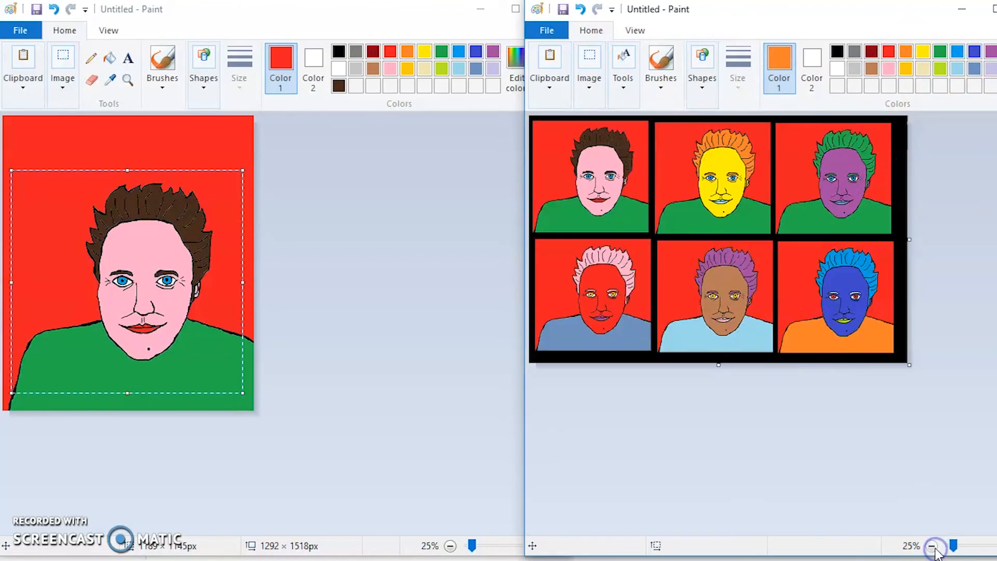
# Fill the shirt of the upper-right portrait with rose and the shirt of the lower-right portrait with yellow.
pyautogui.click(889, 68)
pyautogui.click(817, 200)
pyautogui.click(923, 51)
pyautogui.click(873, 332)
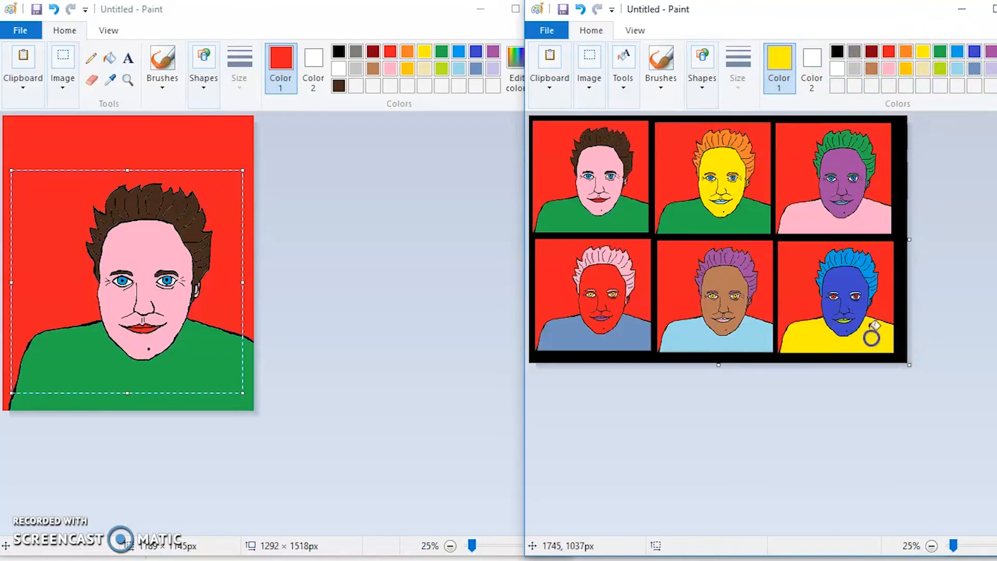
# Fill the background of the upper-middle portrait with green and its shirt with indigo.
pyautogui.click(905, 50)
pyautogui.click(745, 223)
pyautogui.click(940, 51)
pyautogui.click(675, 140)
pyautogui.click(974, 51)
pyautogui.click(750, 225)
# Fill the background of the upper-right portrait with gold and that of the lower-right portrait with rose.
pyautogui.click(905, 68)
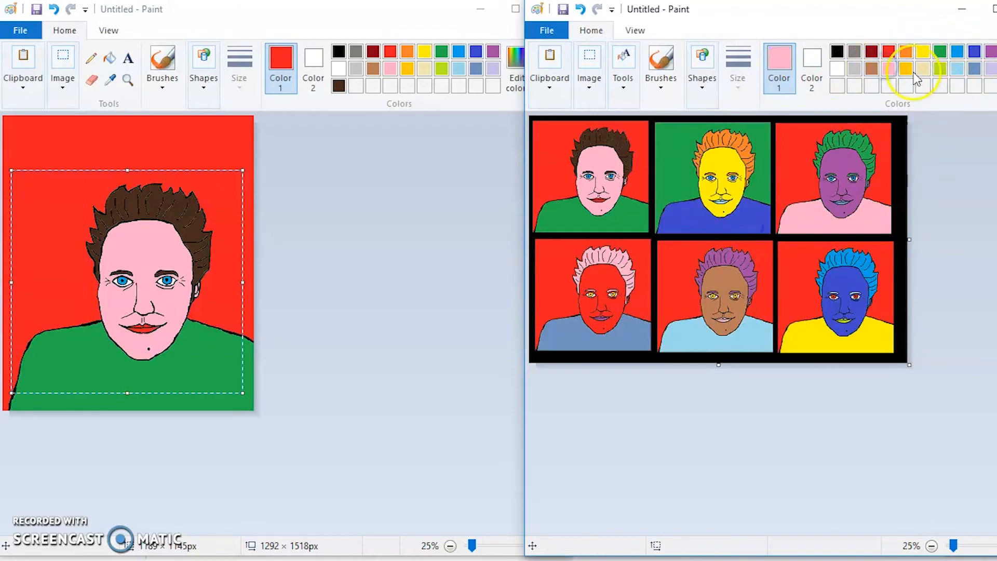
pyautogui.click(786, 143)
pyautogui.click(888, 68)
pyautogui.click(784, 250)
# Fill the background of the lower-middle portrait with green and that of the lower-left portrait with indigo.
pyautogui.click(940, 51)
pyautogui.click(665, 248)
pyautogui.click(974, 51)
pyautogui.click(540, 250)
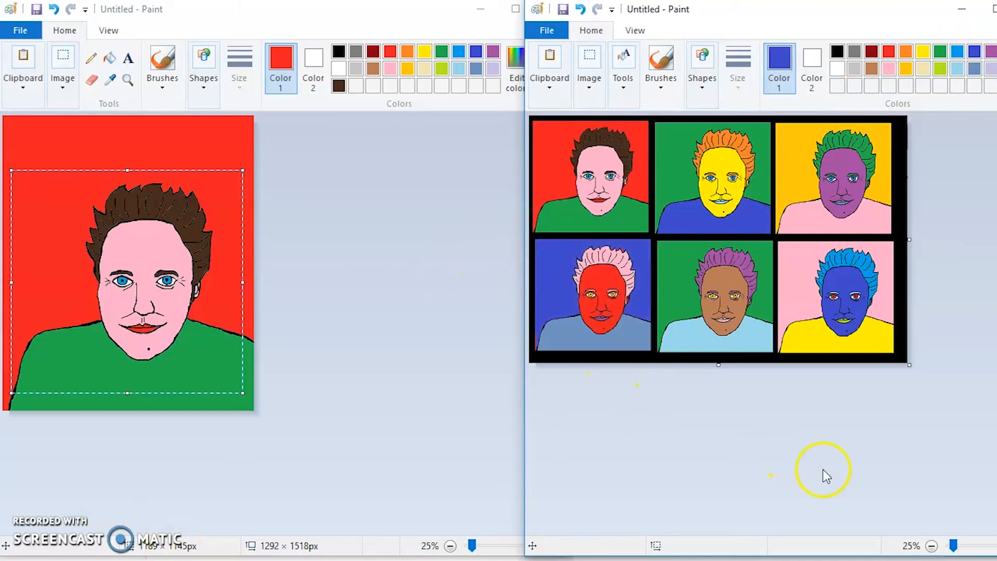
pyautogui.hotkey('ctrl', 'pageup')
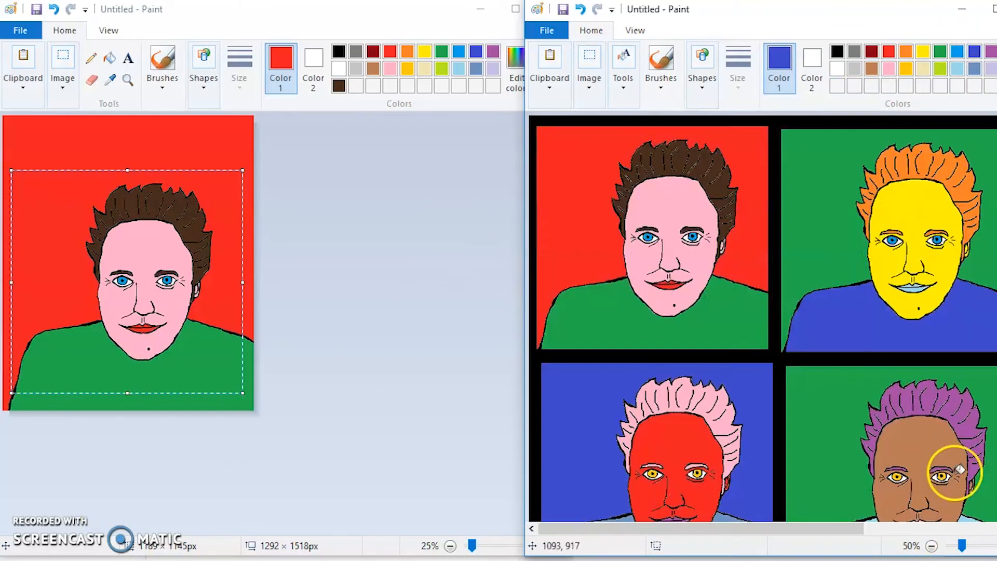
pyautogui.scroll(-3, 831, 389)
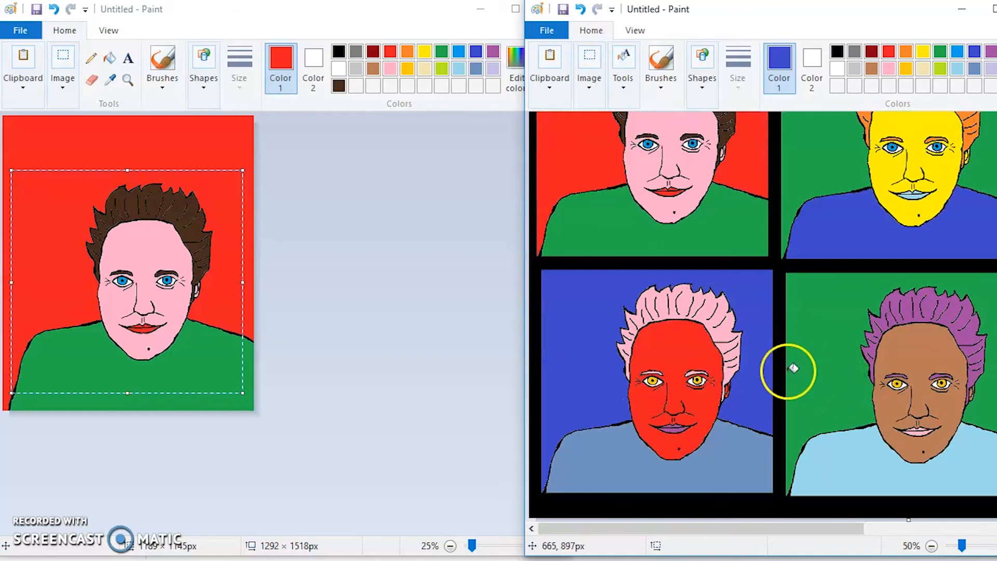
pyautogui.scroll(3, 793, 368)
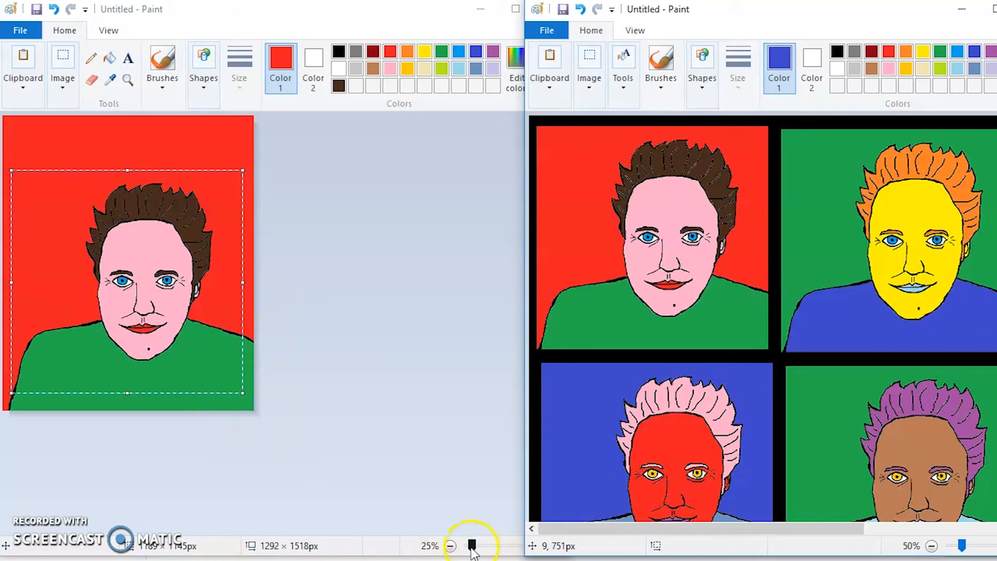
# Erase a small patch across a hair strand on the original single portrait in the other Paint window.
pyautogui.click(428, 453)
pyautogui.click(544, 546)
pyautogui.click(544, 545)
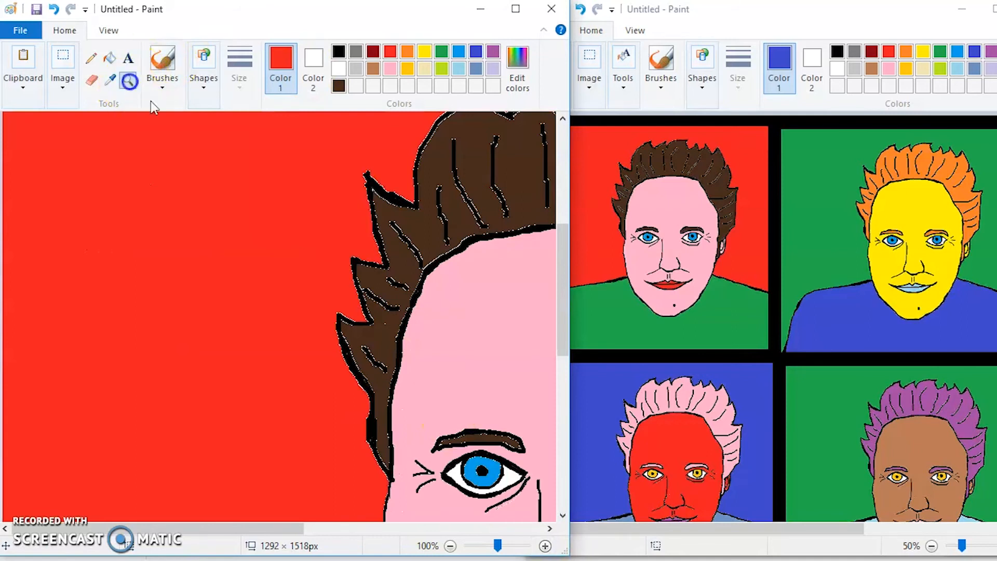
pyautogui.click(436, 262)
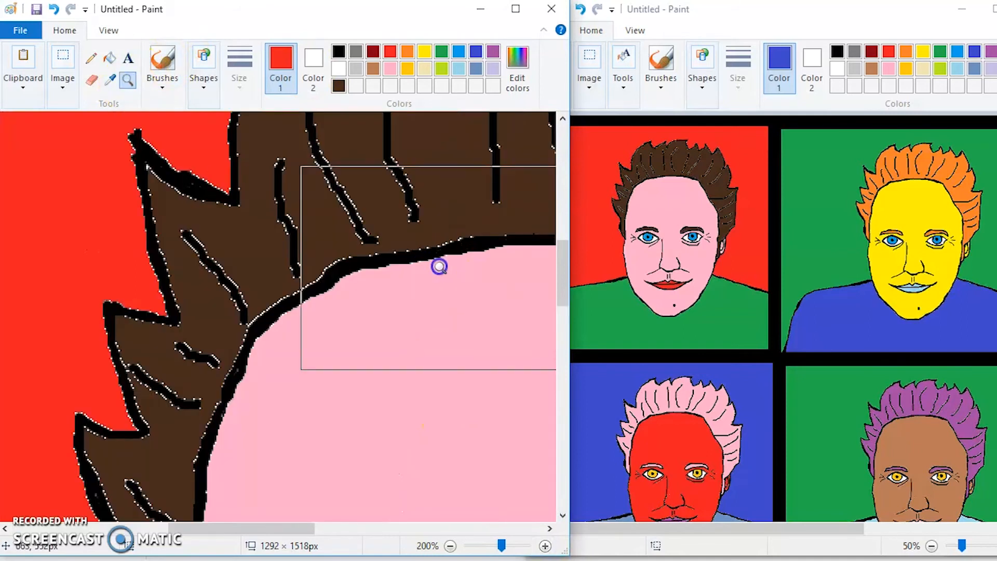
pyautogui.click(97, 85)
pyautogui.moveTo(224, 254); pyautogui.dragTo(195, 252)
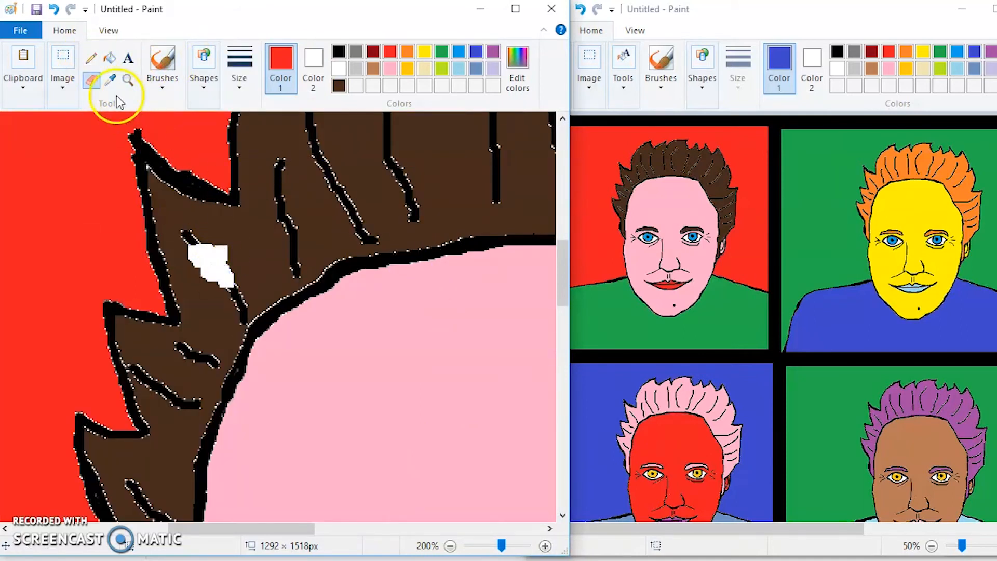
# Brush a small white mark over the hair strand beside the erased patch.
pyautogui.click(162, 62)
pyautogui.click(234, 63)
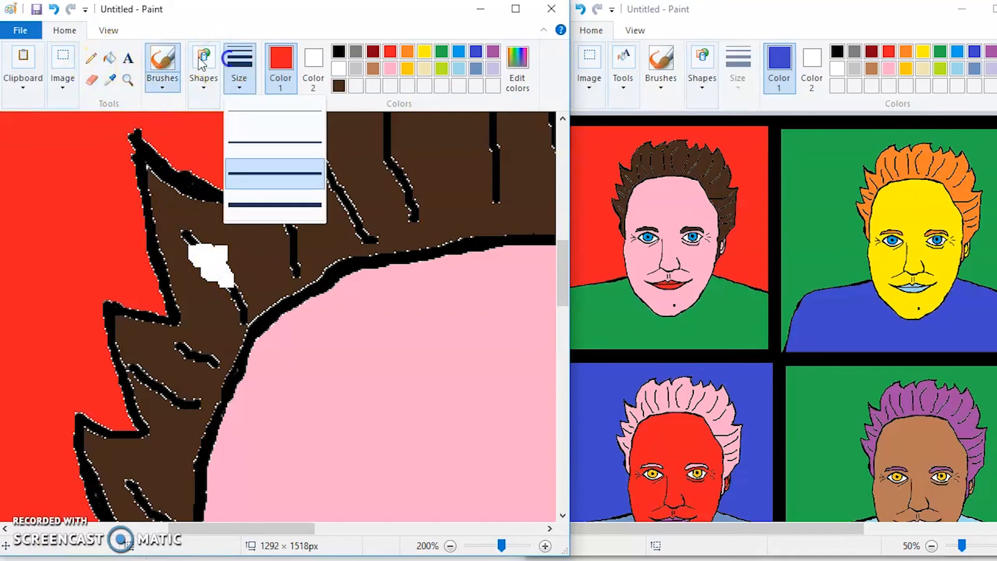
pyautogui.click(341, 67)
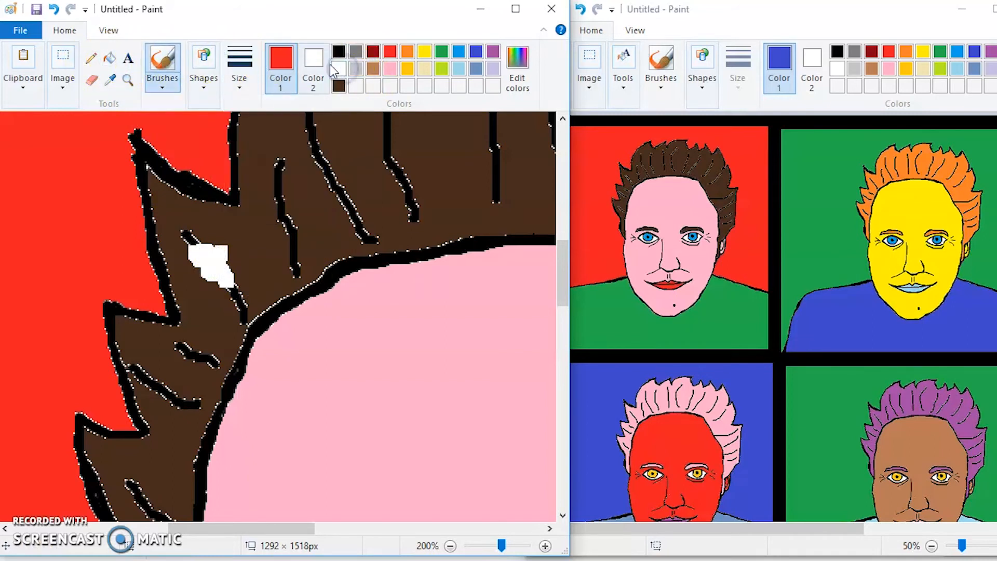
pyautogui.moveTo(296, 170); pyautogui.dragTo(279, 167)
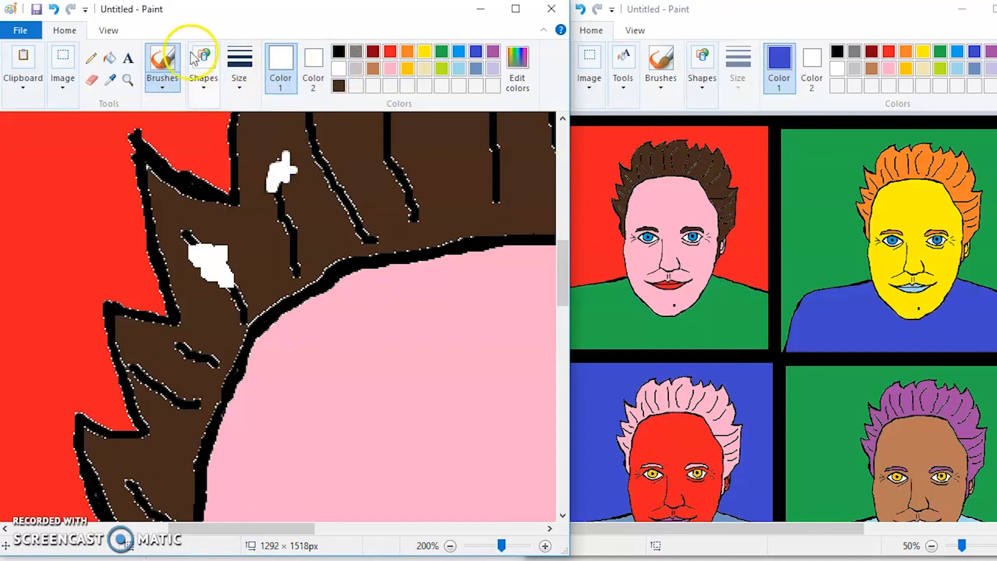
# Try to fill the white brush mark on the hair with dark red.
pyautogui.click(110, 57)
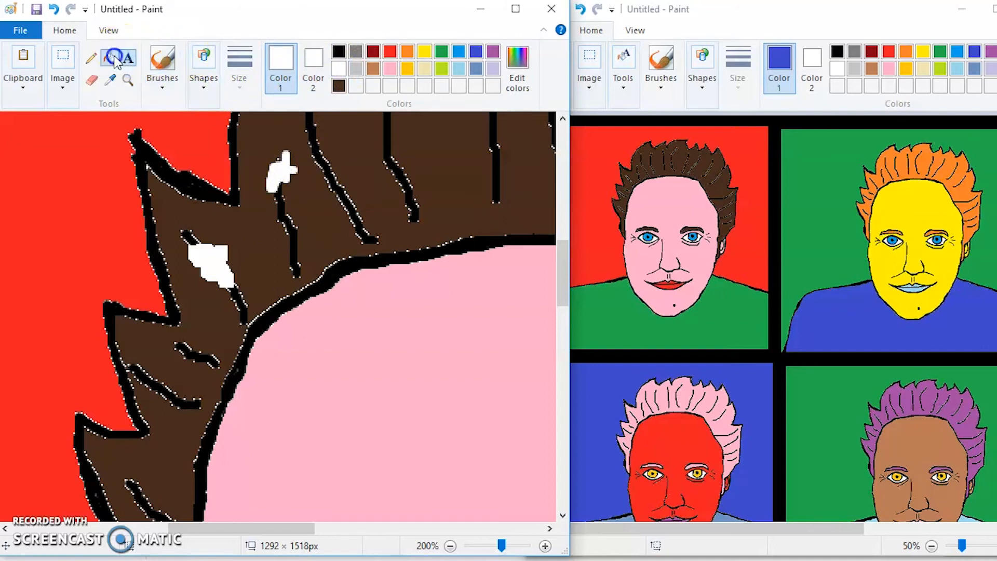
pyautogui.click(373, 52)
pyautogui.click(276, 166)
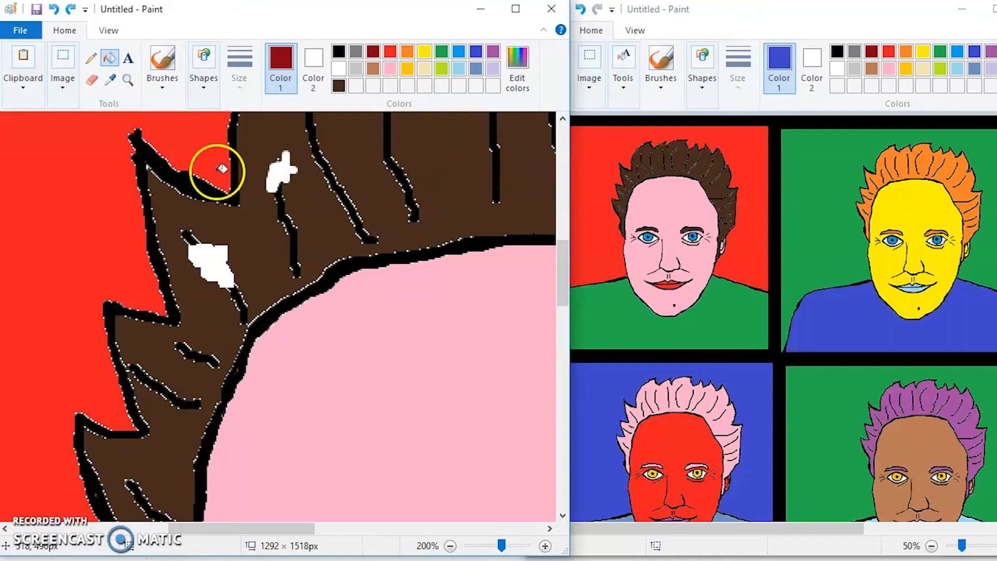
# Shift a rectangular selection of the hair slightly and paste a copy of it into the picture.
pyautogui.click(61, 65)
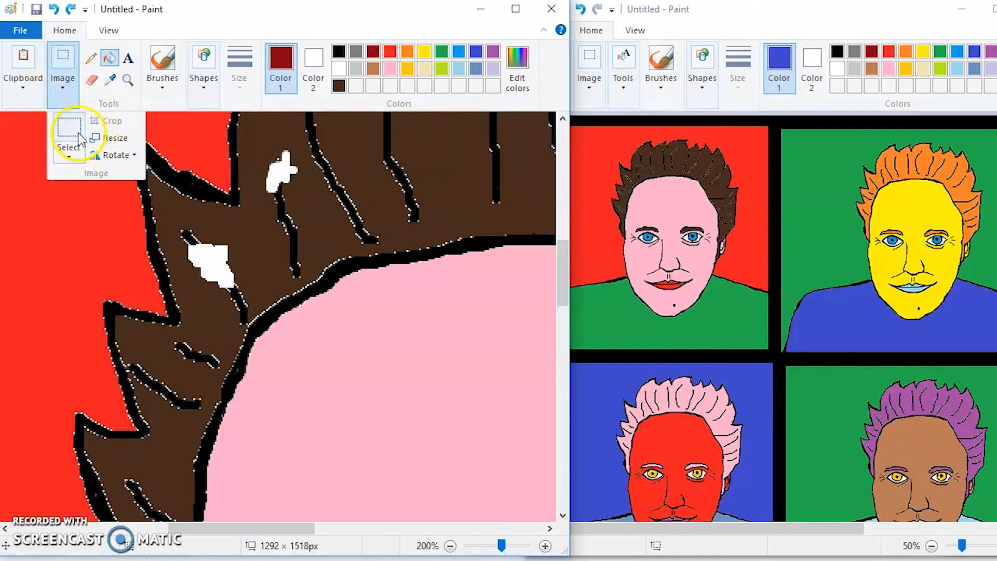
pyautogui.click(69, 130)
pyautogui.moveTo(121, 178); pyautogui.dragTo(347, 351)
pyautogui.moveTo(219, 232); pyautogui.dragTo(253, 242)
pyautogui.rightClick(253, 242)
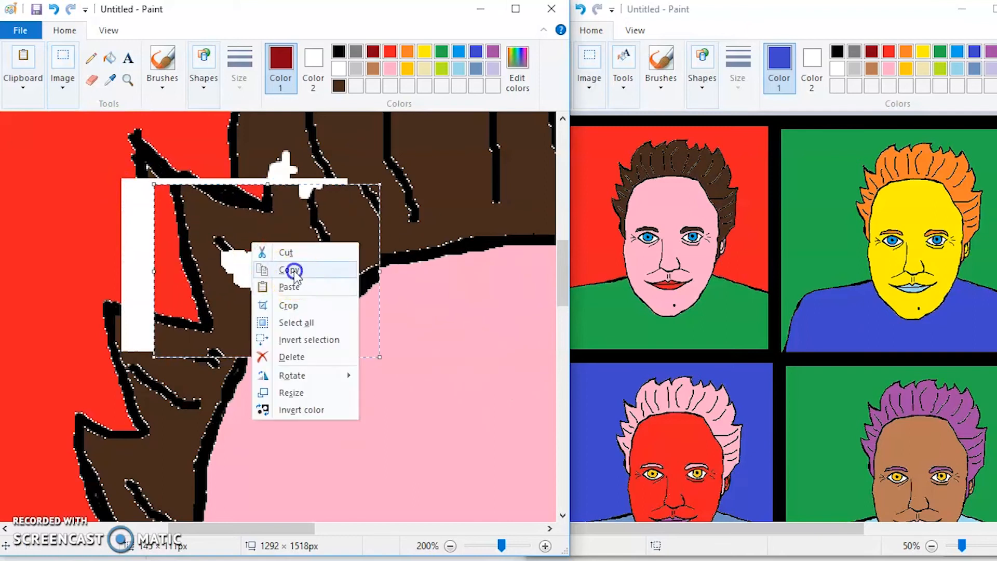
pyautogui.click(294, 270)
pyautogui.rightClick(412, 331)
pyautogui.click(445, 375)
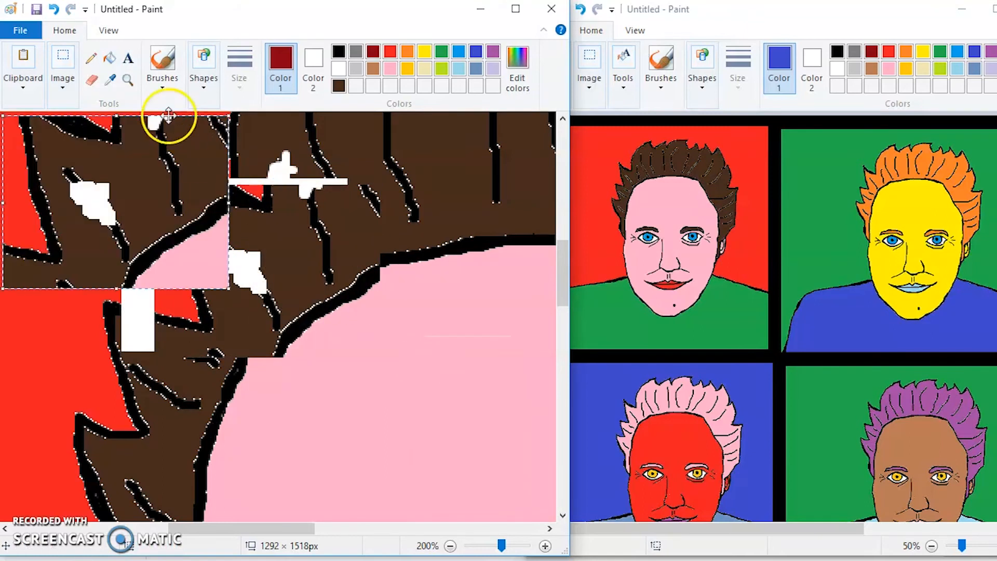
# Undo all the test edits made on the original portrait's hair.
pyautogui.click(55, 9)
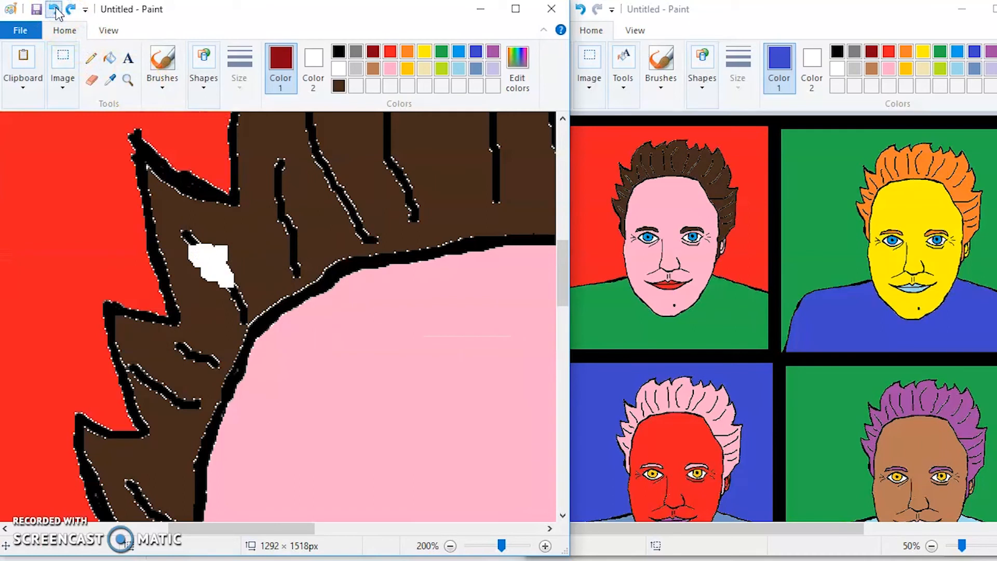
pyautogui.click(55, 8)
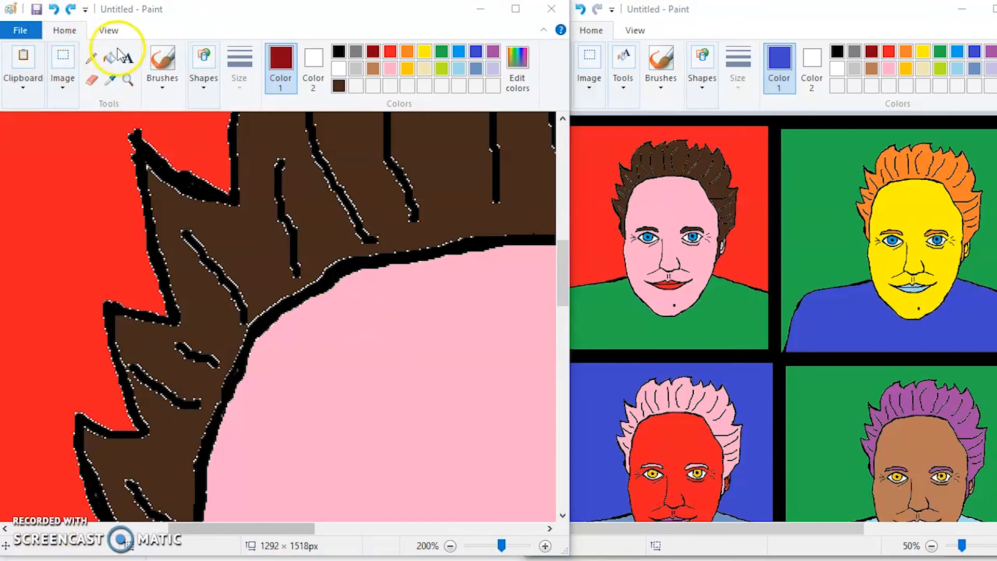
# Erase a broad zigzag across the hair and forehead edge, and paint over it with a thick dark red brush.
pyautogui.click(89, 78)
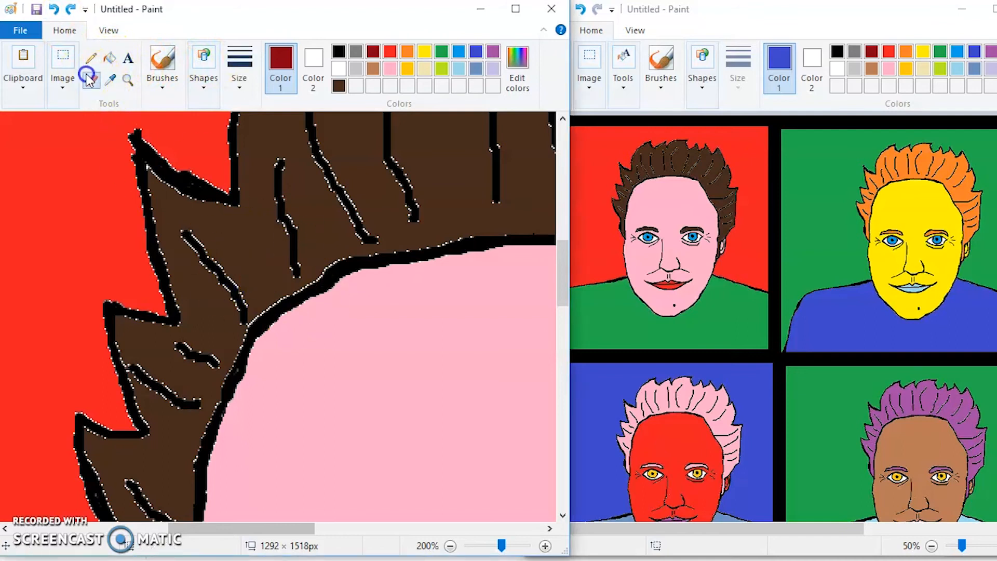
pyautogui.moveTo(233, 242)
pyautogui.mouseDown()
pyautogui.moveTo(218, 257)
pyautogui.moveTo(294, 329)
pyautogui.moveTo(288, 257)
pyautogui.mouseUp()
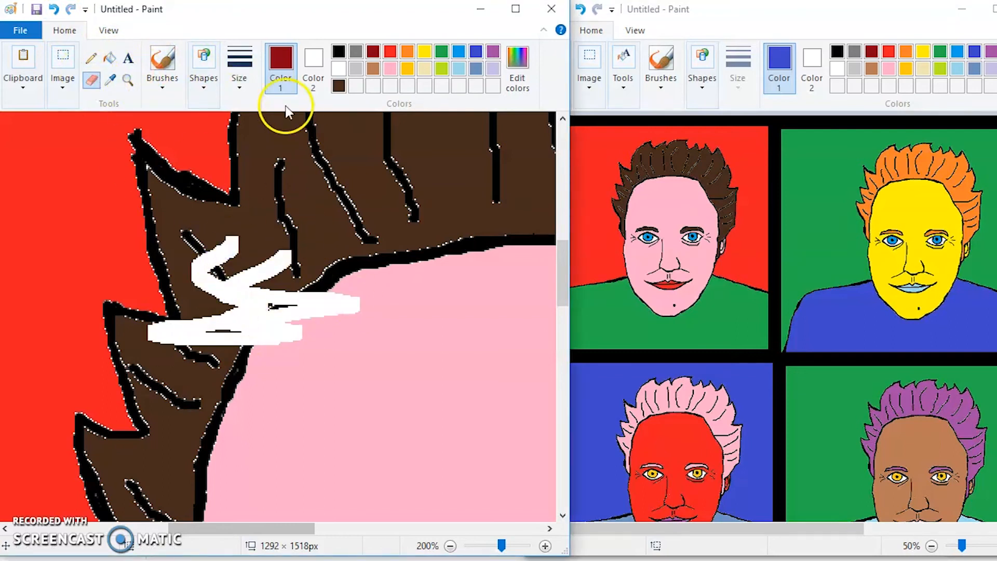
pyautogui.click(165, 65)
pyautogui.click(196, 147)
pyautogui.moveTo(252, 361)
pyautogui.mouseDown()
pyautogui.moveTo(242, 321)
pyautogui.moveTo(301, 304)
pyautogui.moveTo(269, 312)
pyautogui.mouseUp()
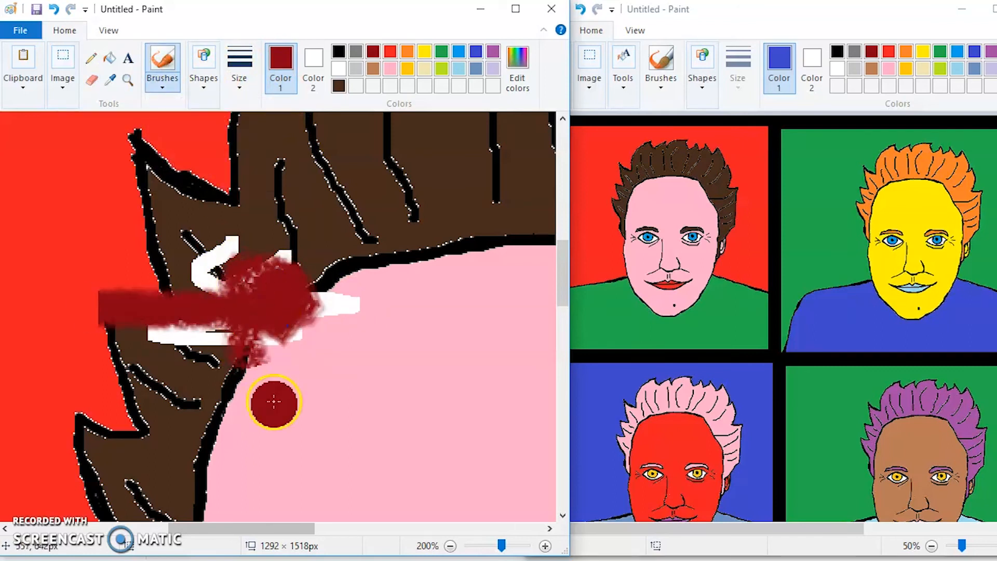
# Undo the dark red brush strokes and the erased zigzag on the original portrait.
pyautogui.click(54, 10)
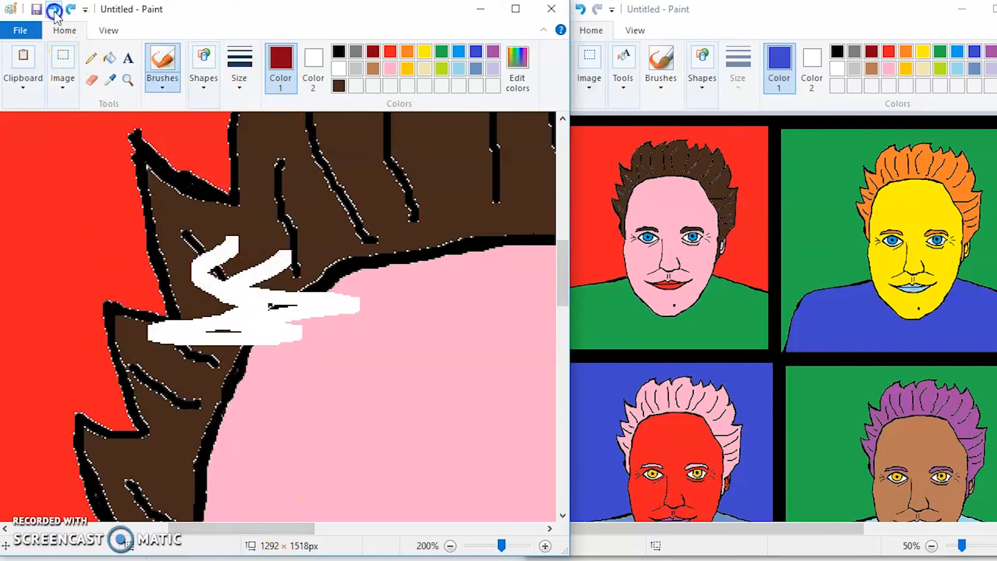
pyautogui.click(54, 11)
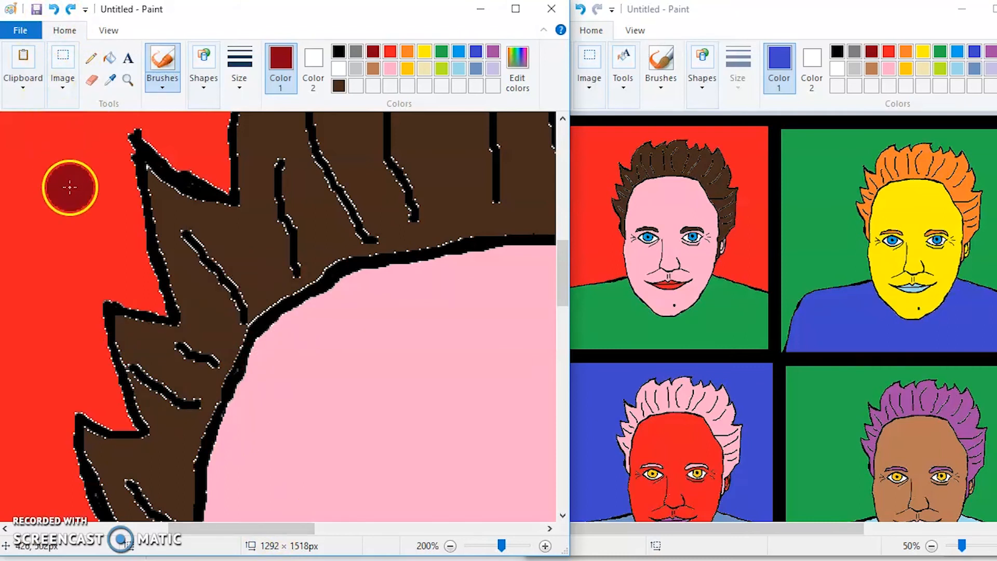
pyautogui.click(450, 546)
pyautogui.click(451, 547)
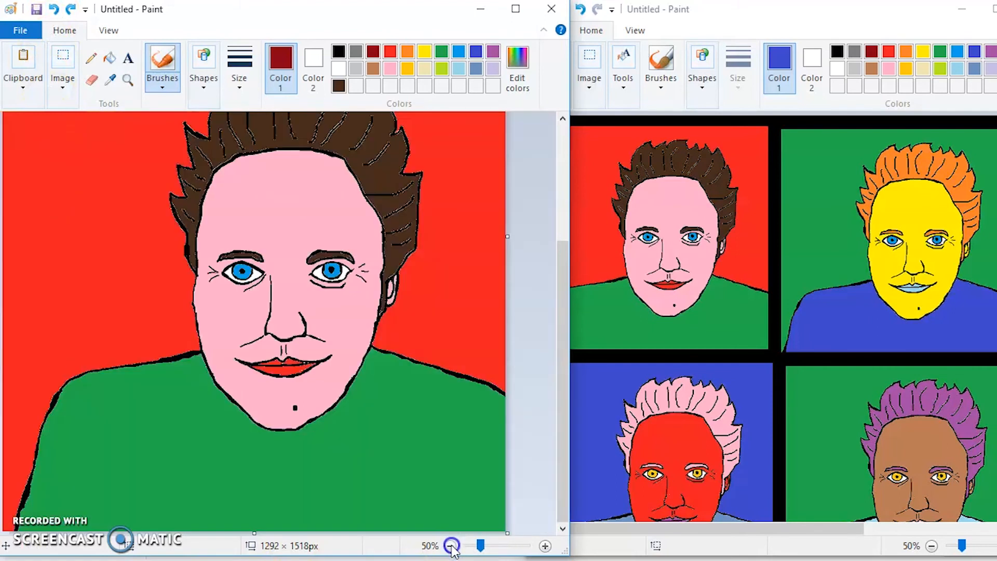
pyautogui.click(451, 546)
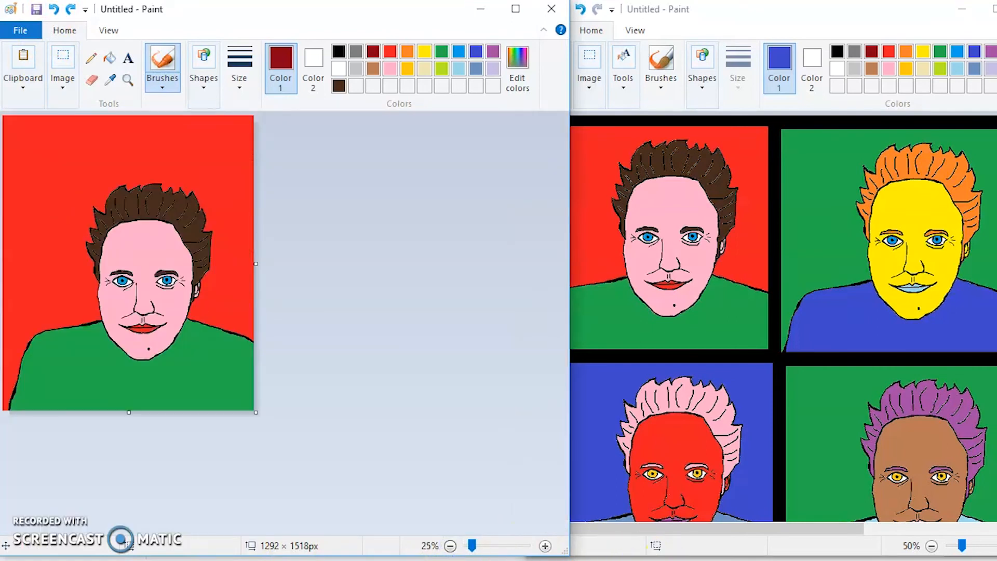
pyautogui.click(932, 546)
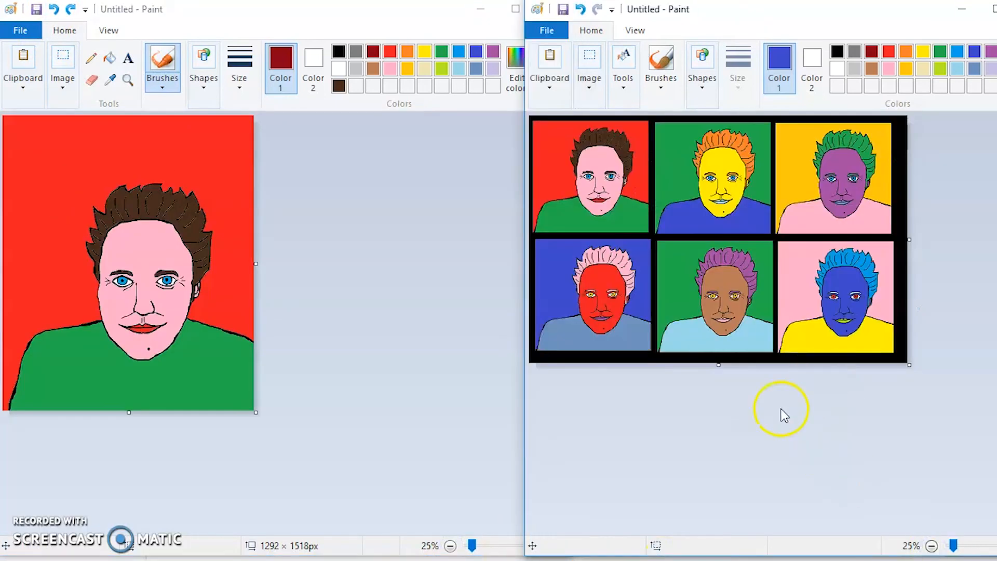